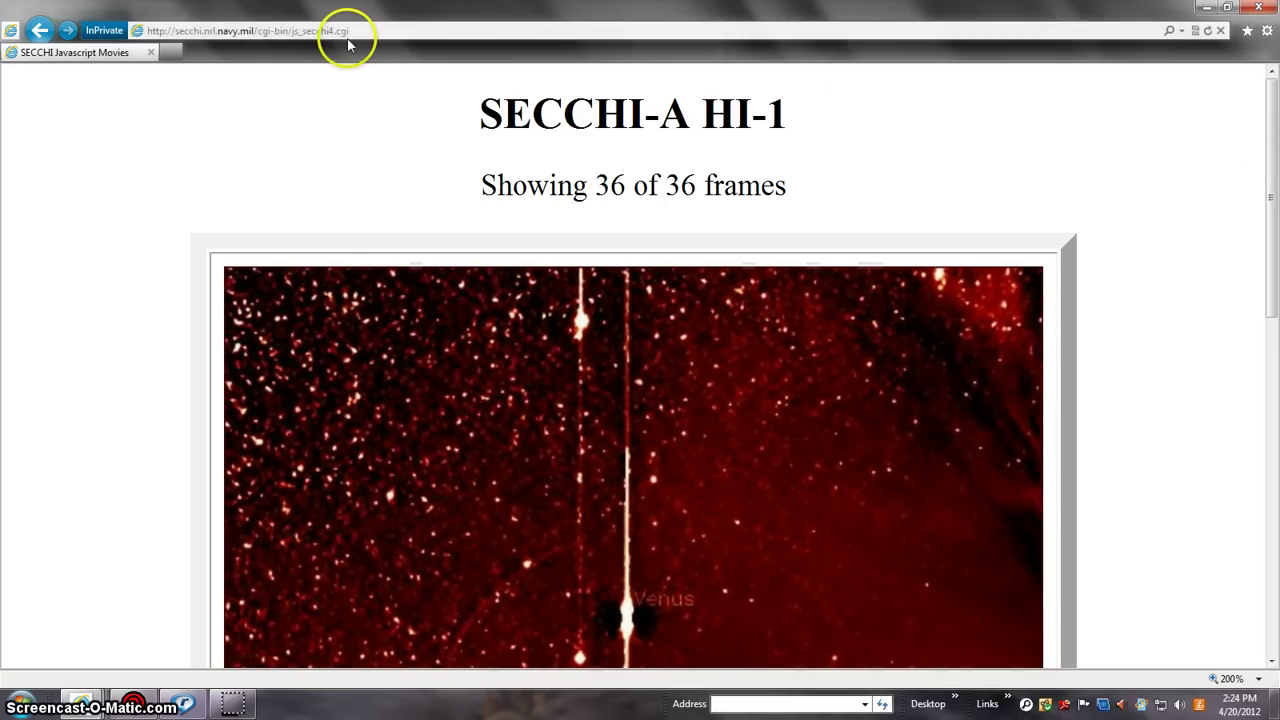
- Clear the current web address from the SECCHI Javascript Movies address bar
key("BackSpace")
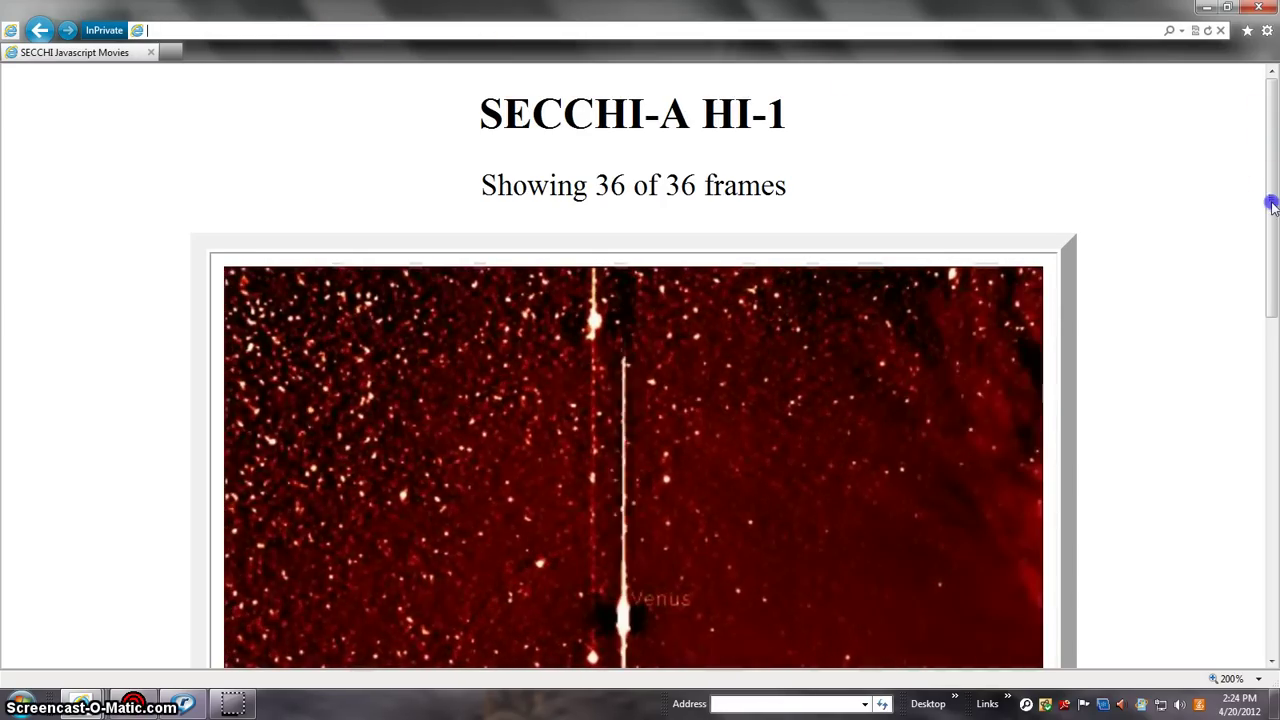
left_click_drag(1271, 190, 1272, 240)
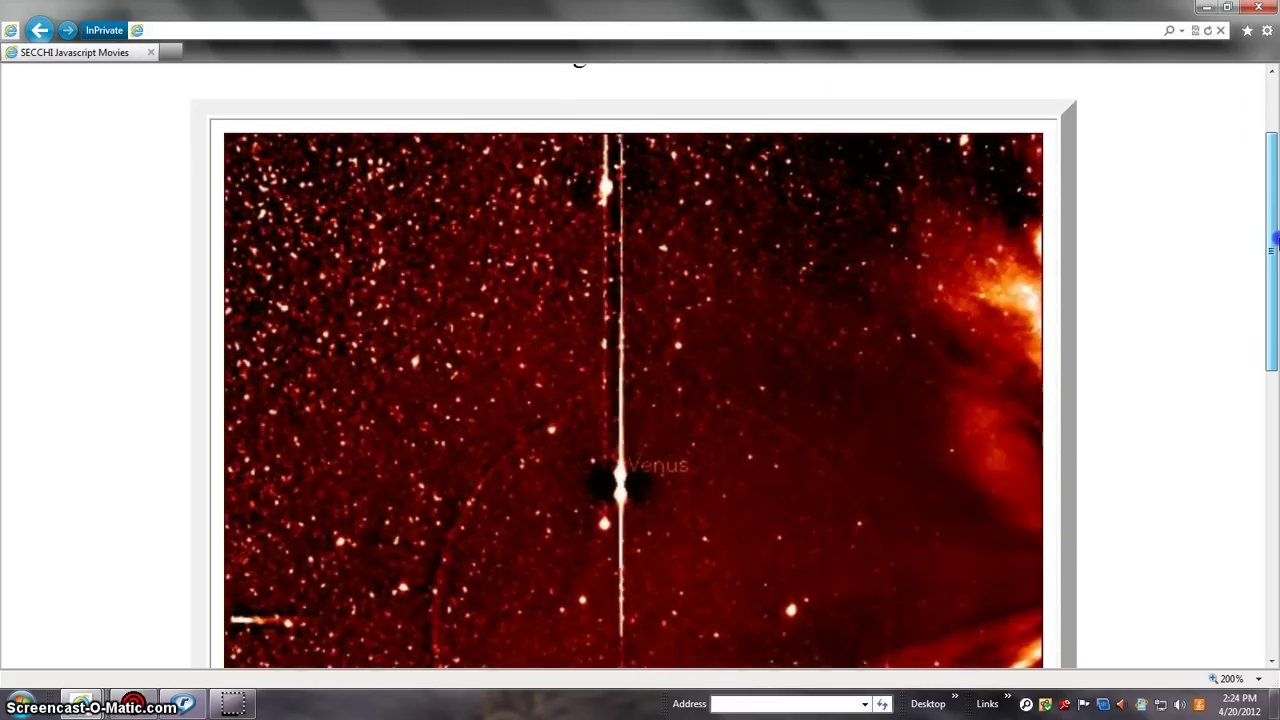
left_click_drag(1272, 240, 1272, 366)
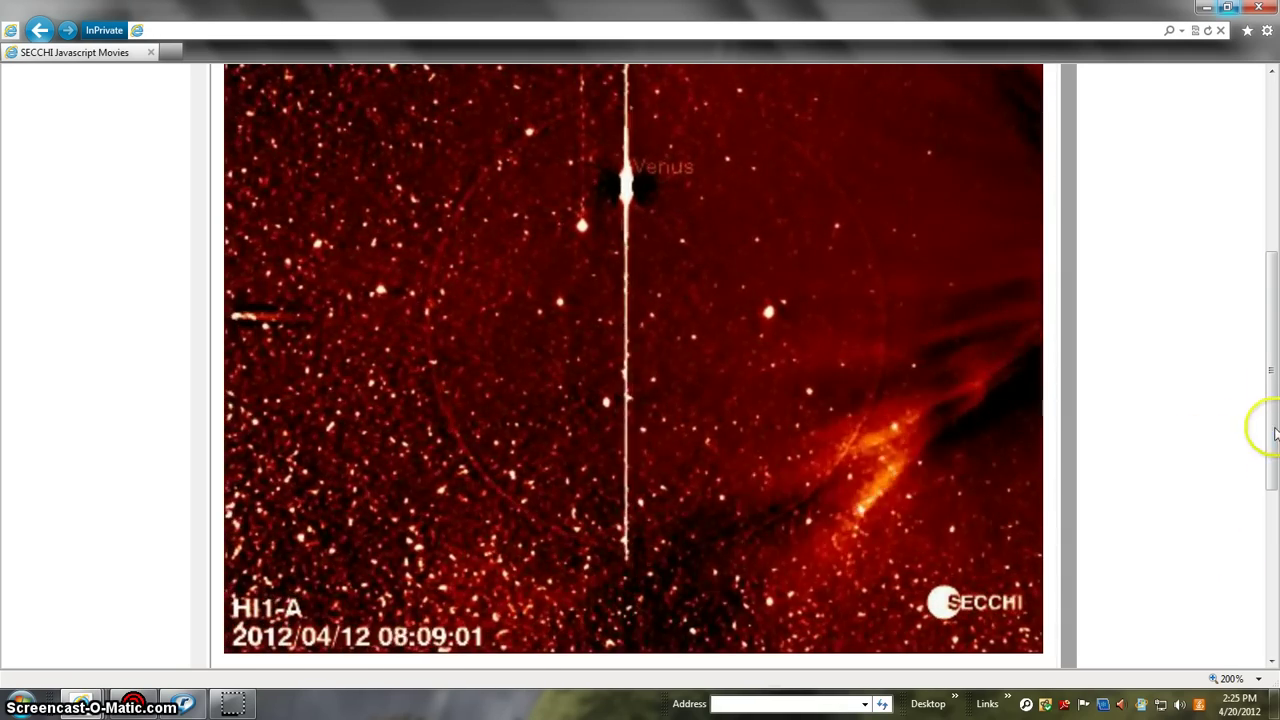
left_click_drag(1272, 432, 1272, 430)
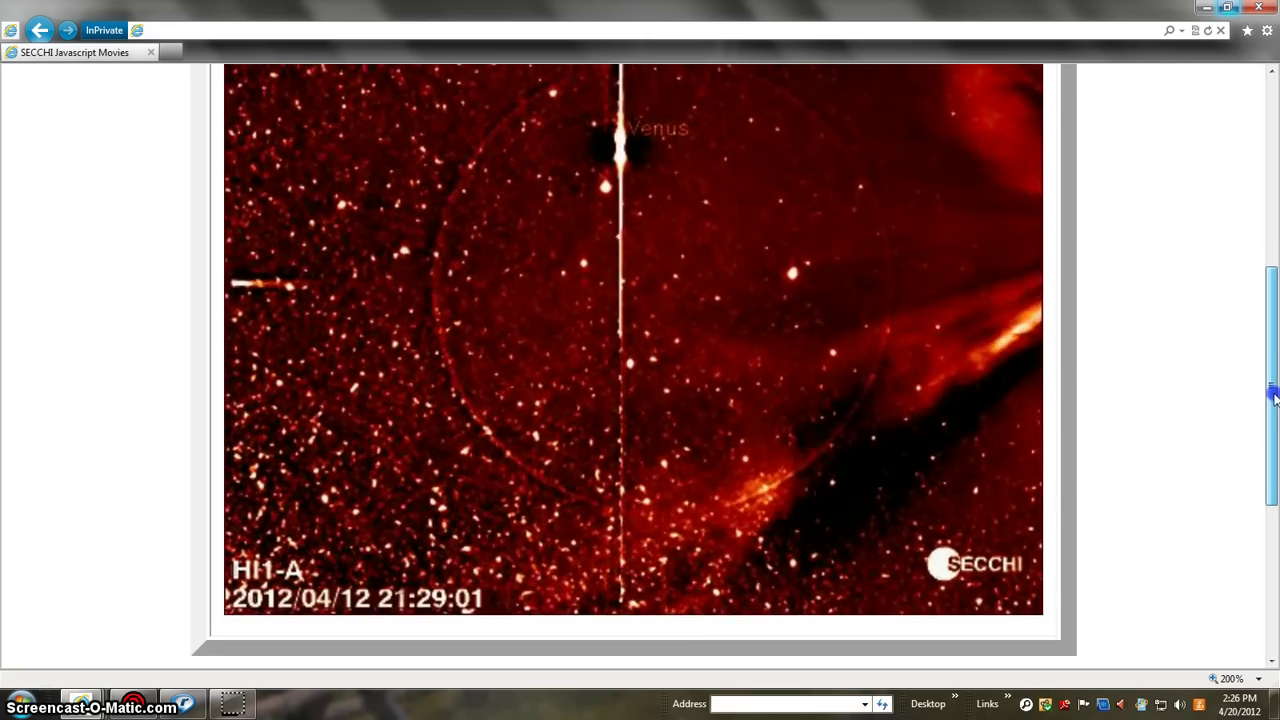
left_click_drag(1270, 380, 1272, 415)
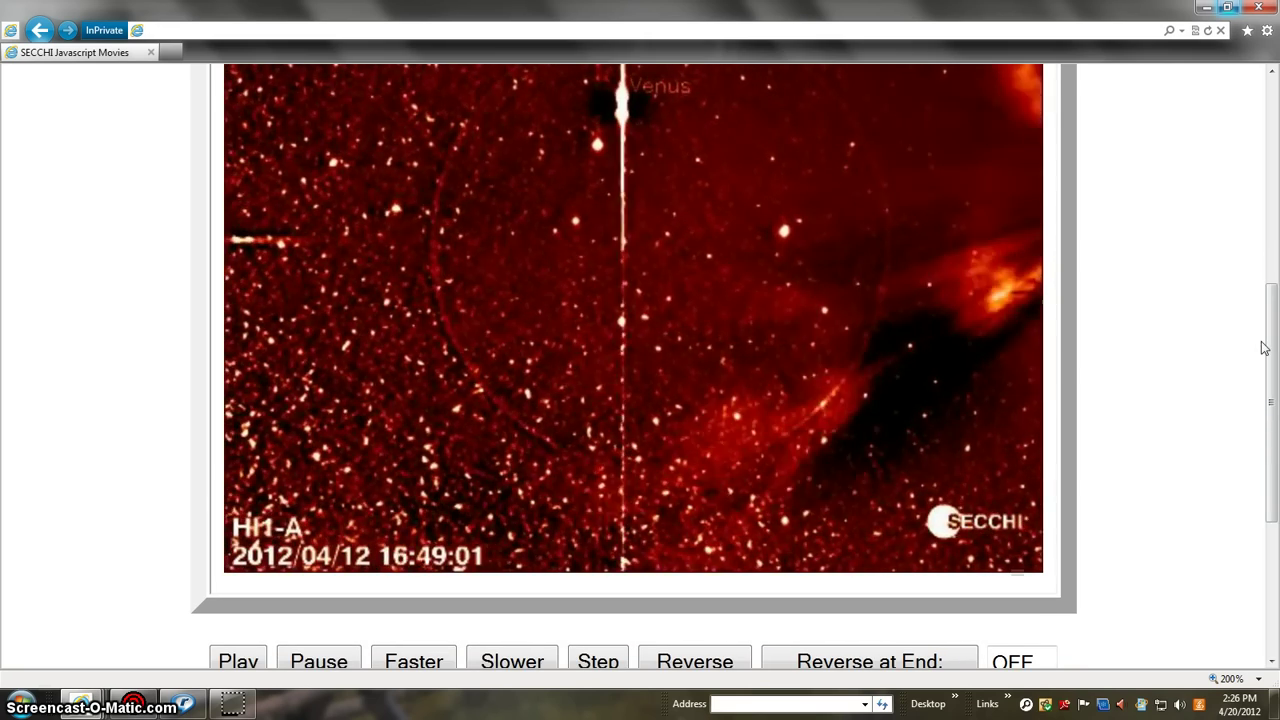
left_click_drag(1272, 365, 1272, 325)
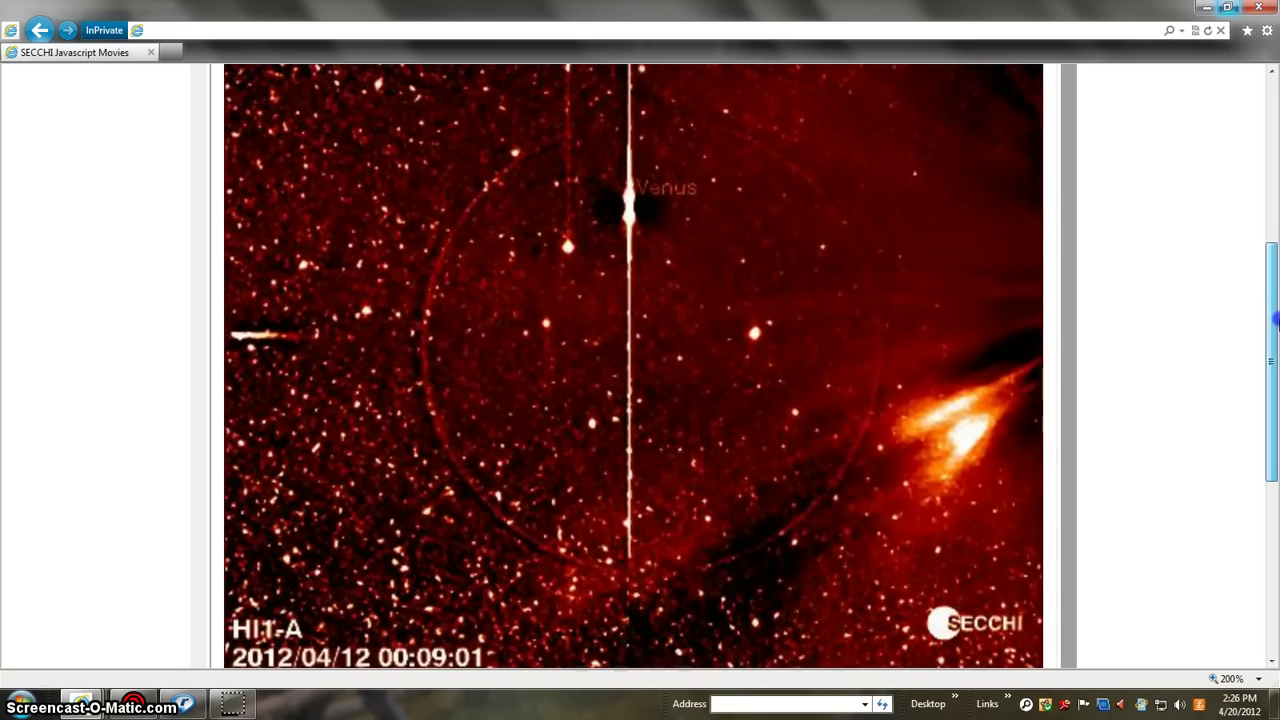
left_click_drag(1273, 333, 1274, 328)
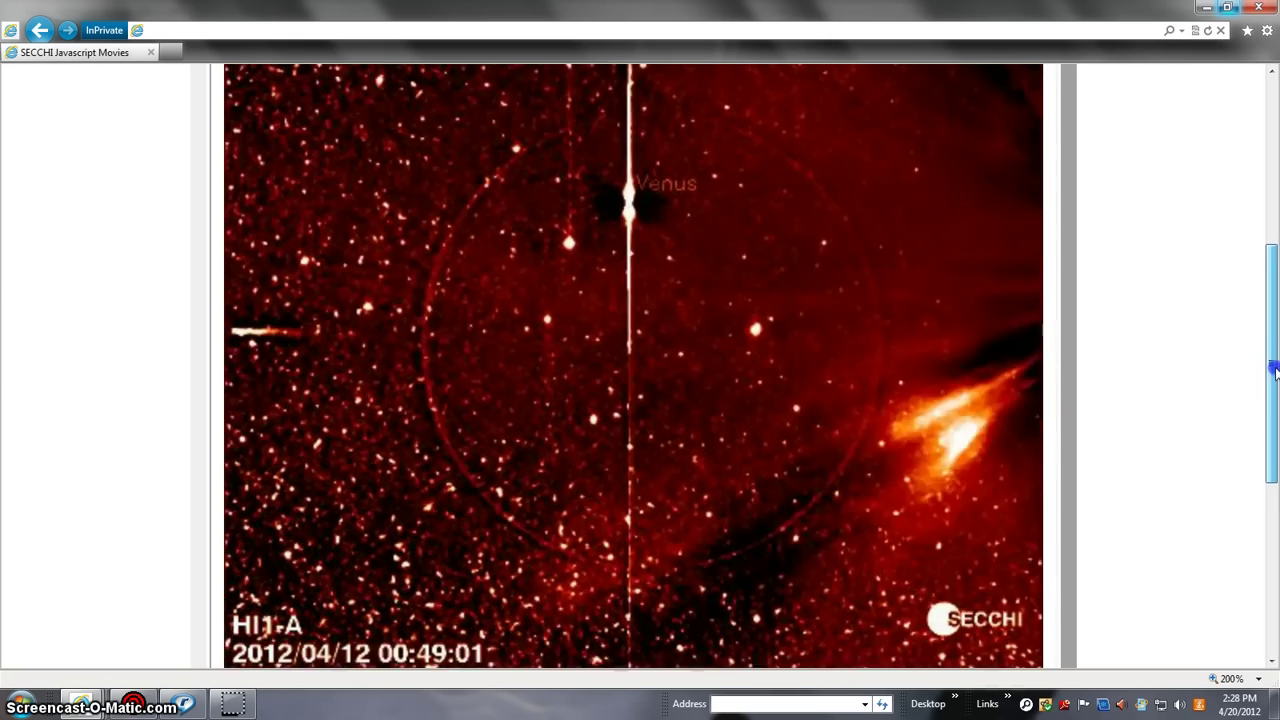
left_click_drag(1275, 375, 1275, 382)
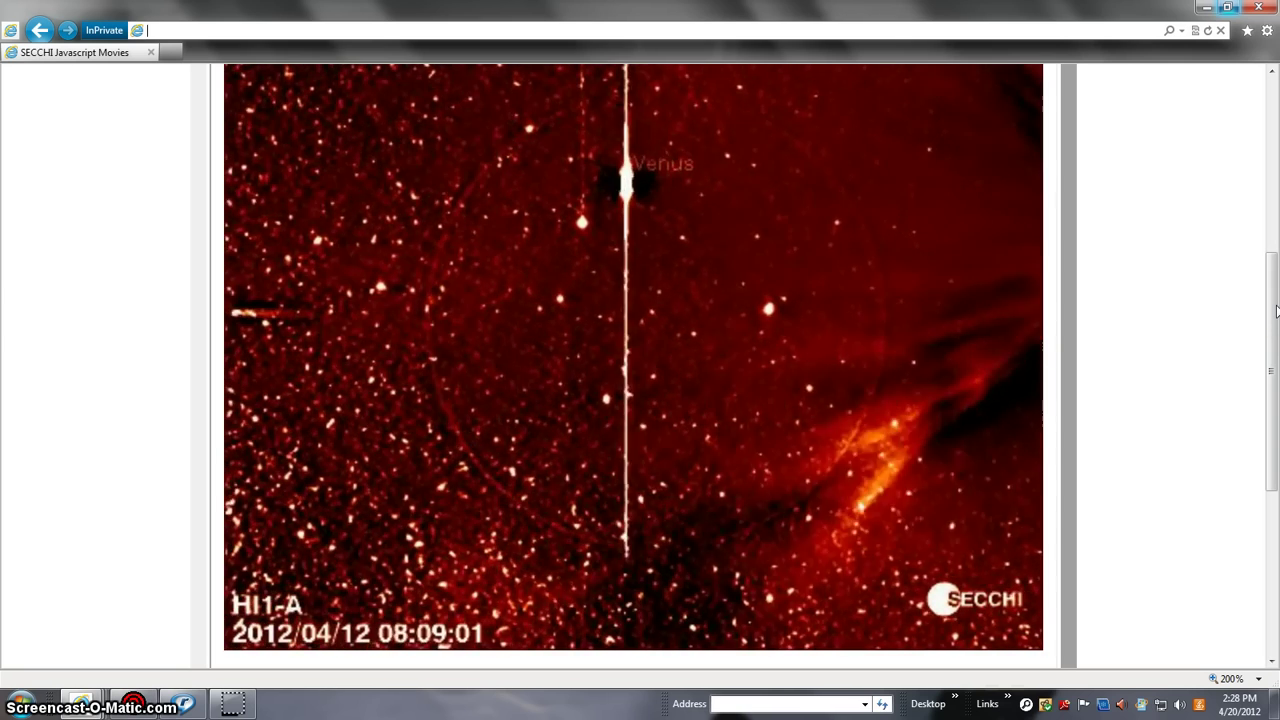
left_click_drag(1275, 300, 1275, 298)
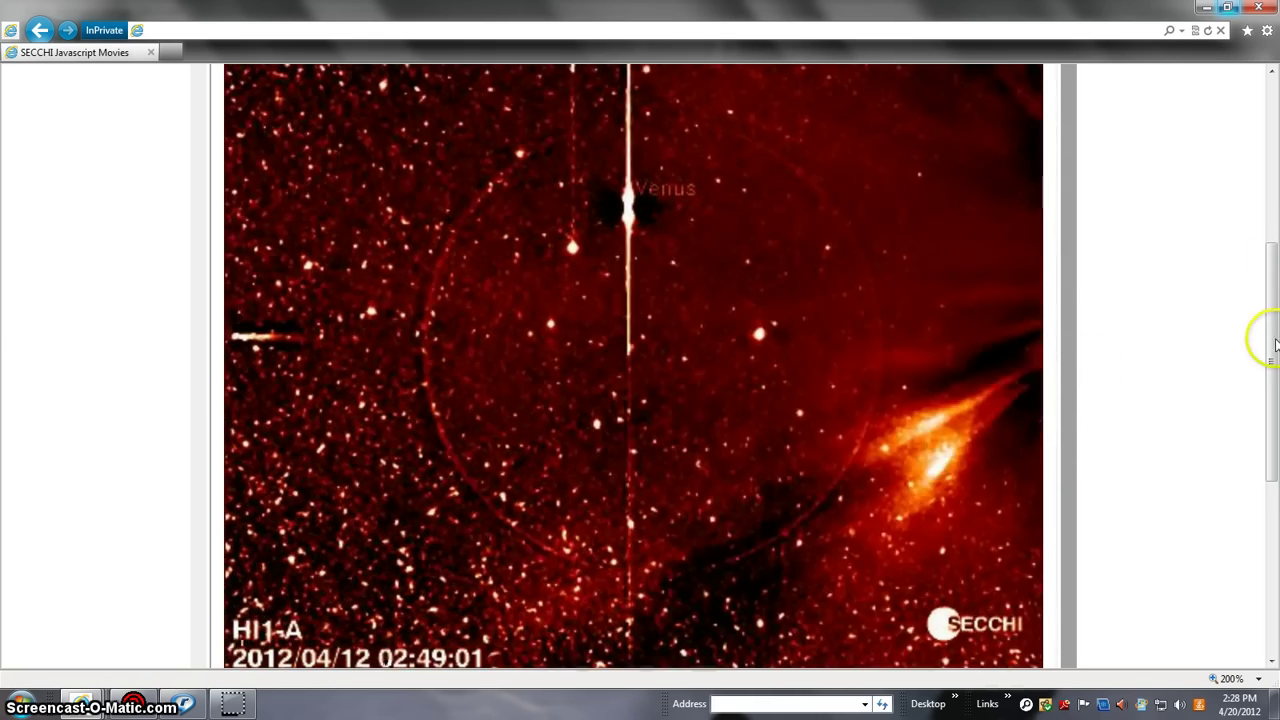
left_click_drag(1273, 340, 1273, 252)
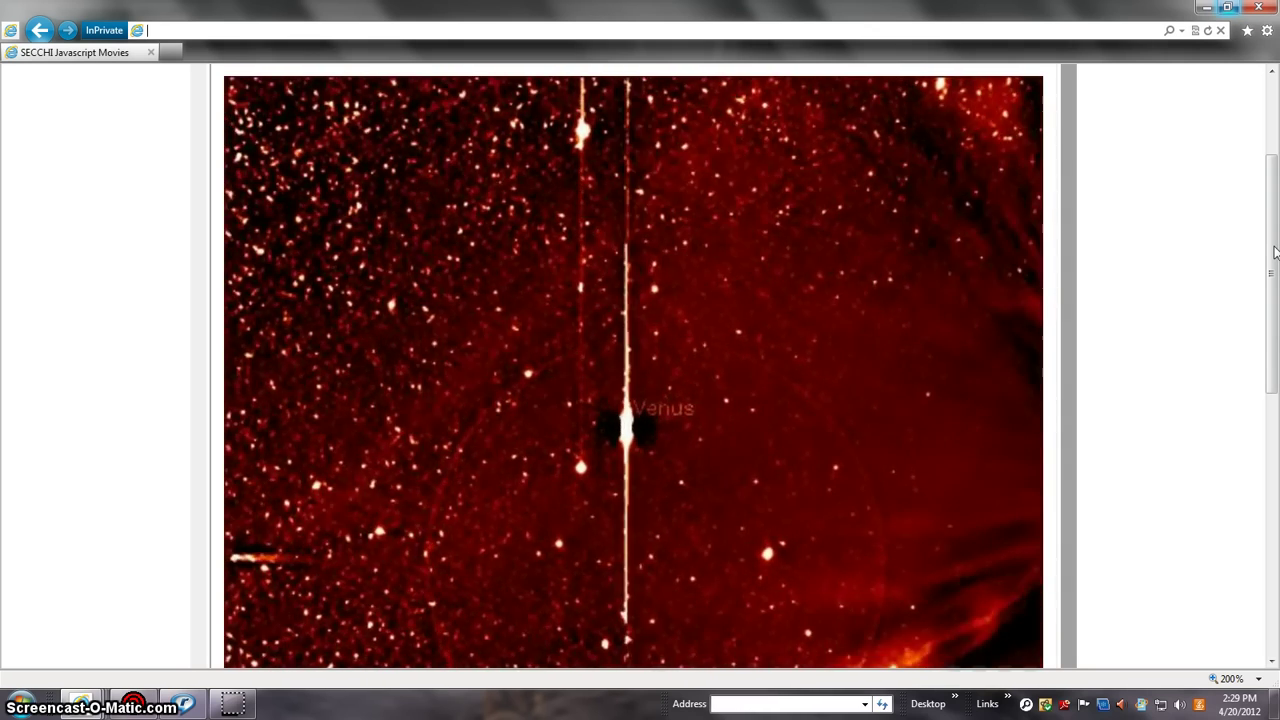
left_click_drag(1273, 250, 1273, 255)
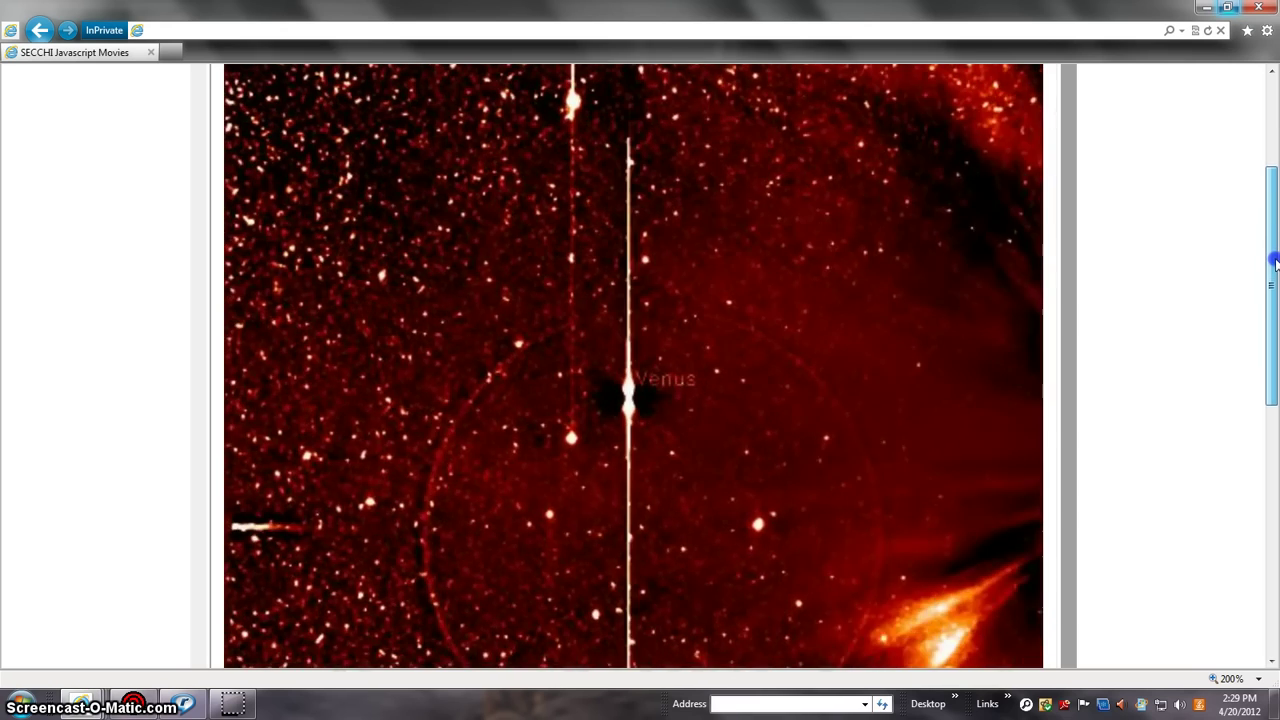
mouse_move(1273, 266)
left_mouse_down()
mouse_move(1273, 340)
mouse_move(1273, 230)
left_mouse_up()
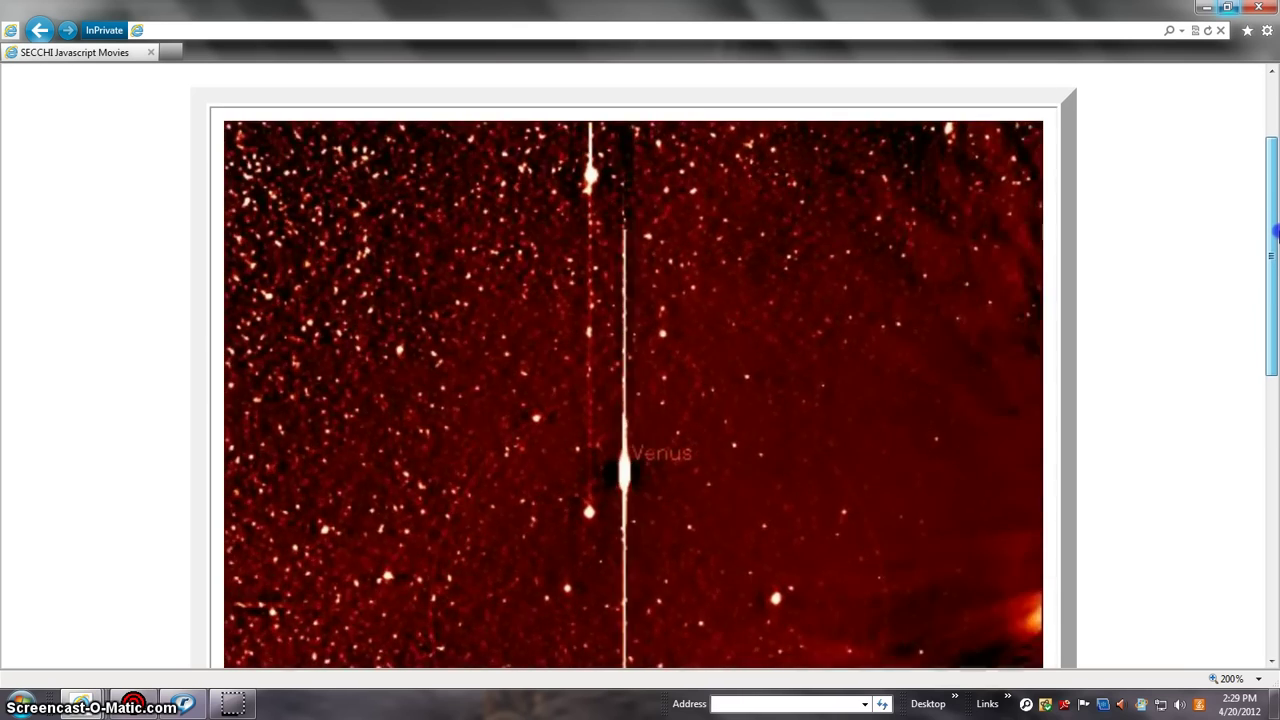
left_click_drag(1273, 230, 1273, 255)
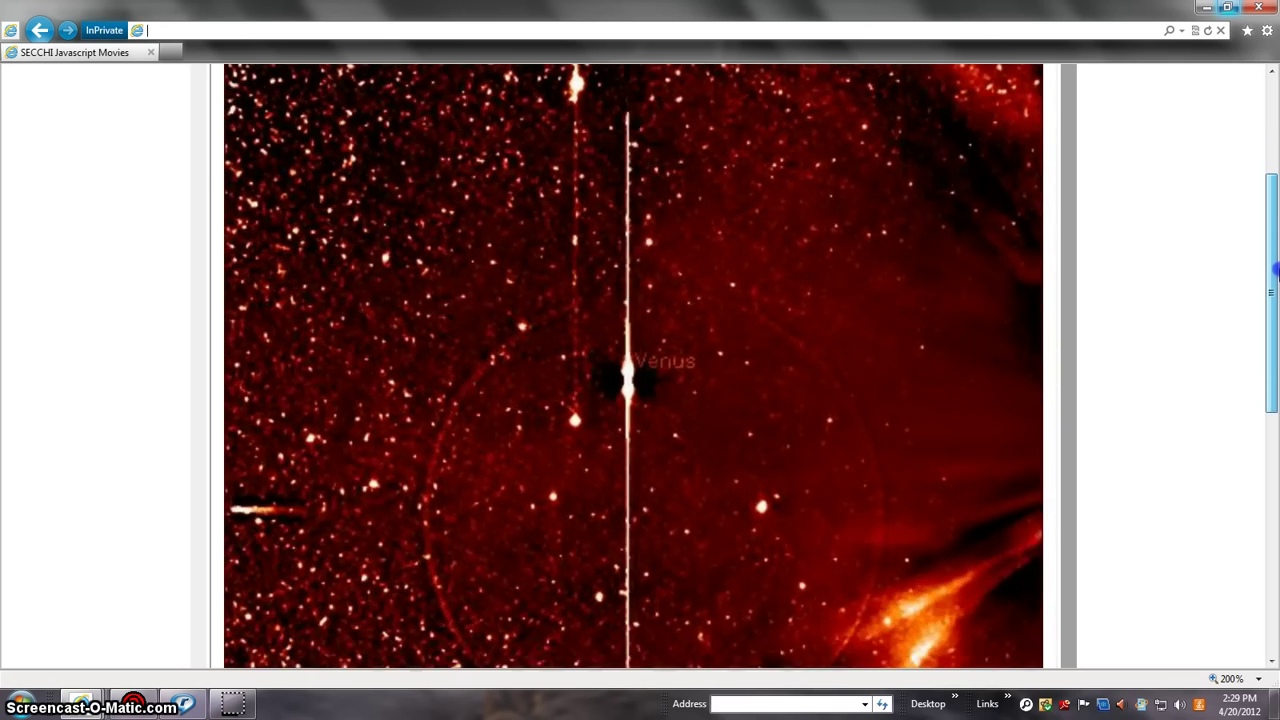
left_click_drag(1273, 265, 1273, 300)
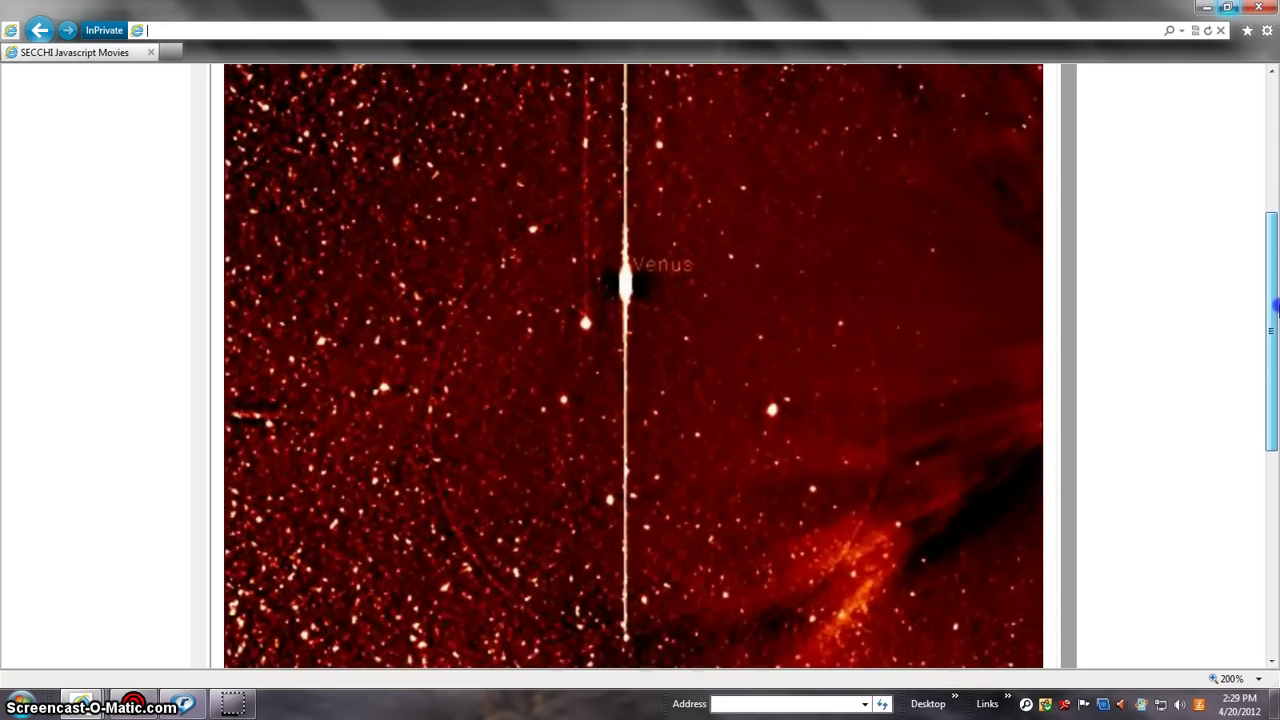
left_click_drag(1273, 305, 1273, 345)
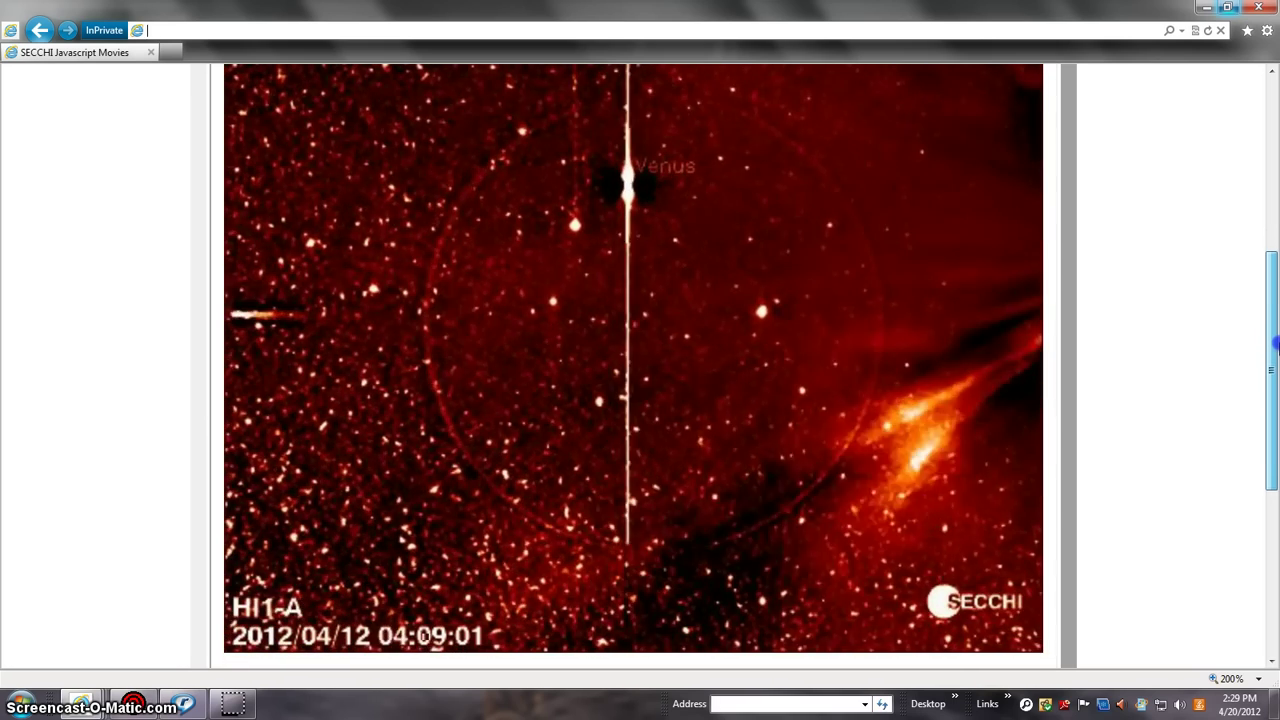
scroll(1273, 345, "up", 1)
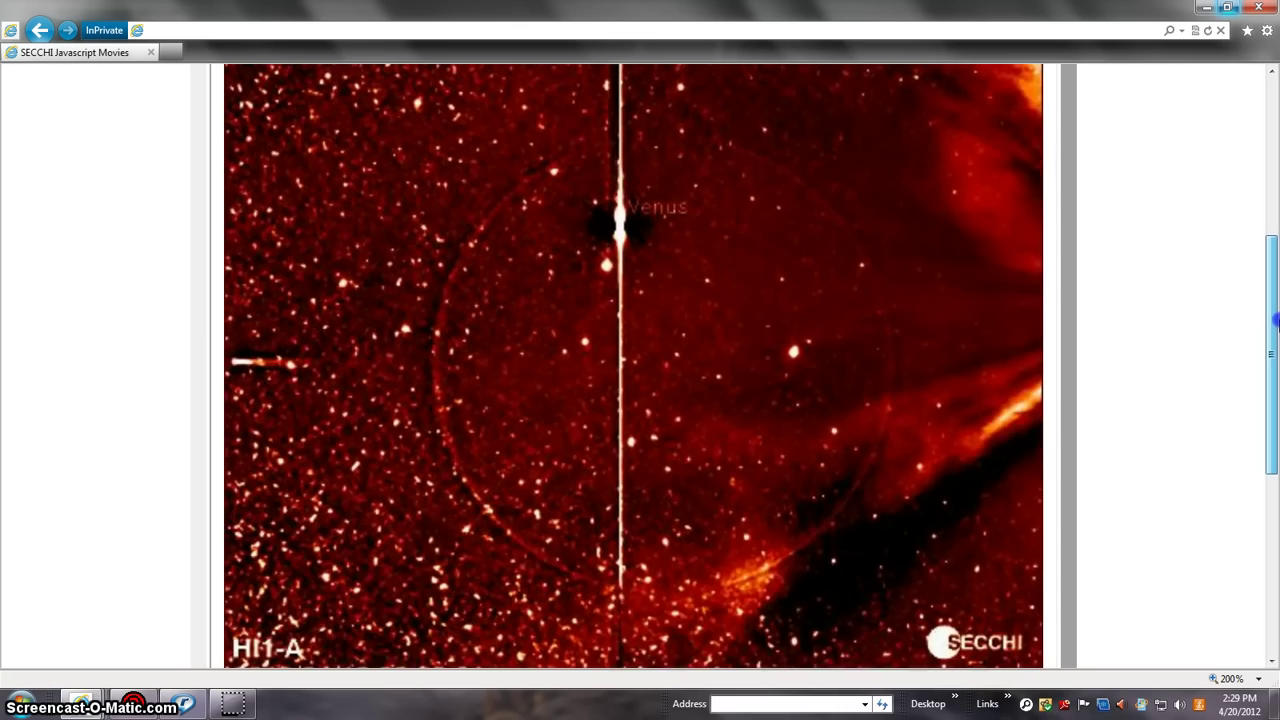
scroll(1273, 345, "up", 1)
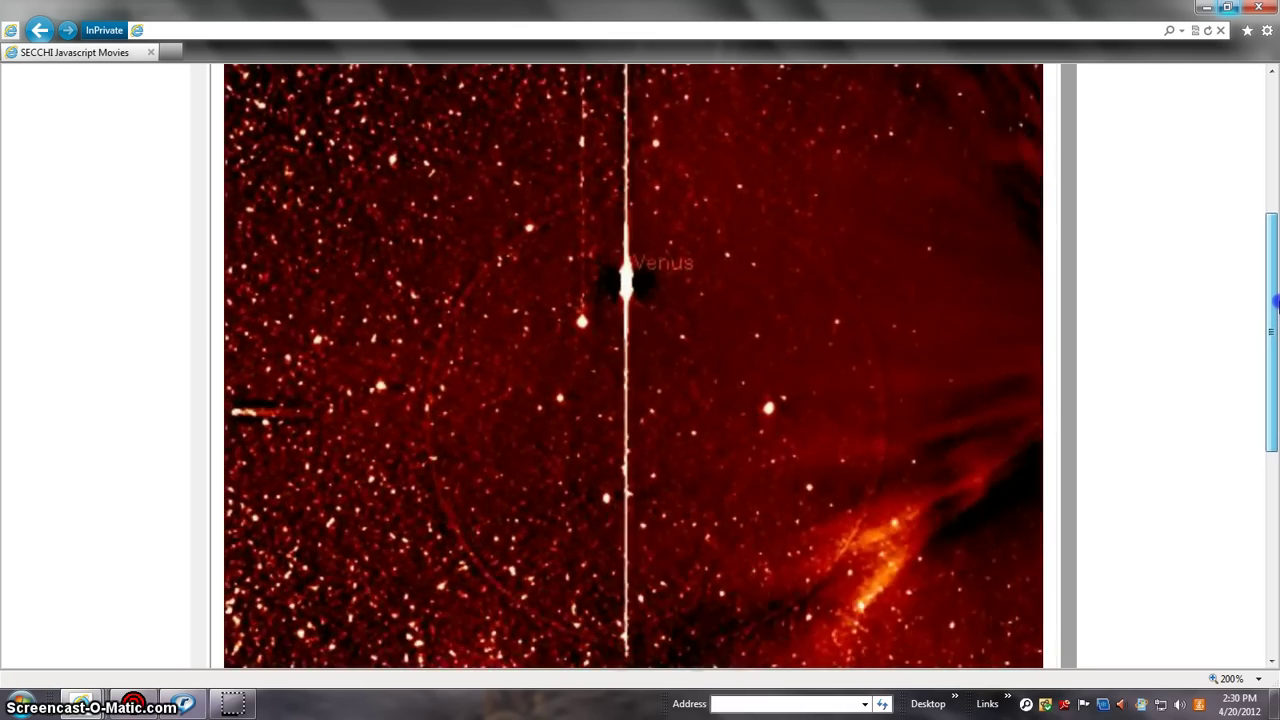
scroll(1273, 305, "up", 1)
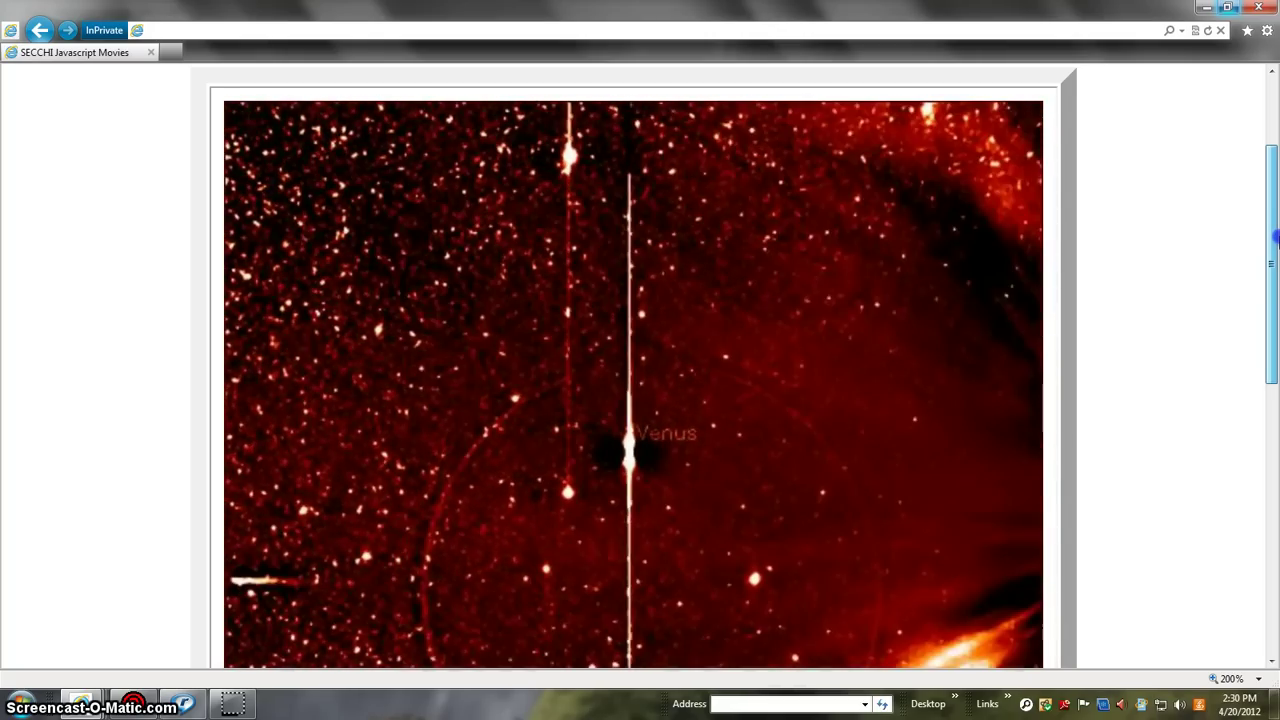
scroll(640, 380, "down", 1)
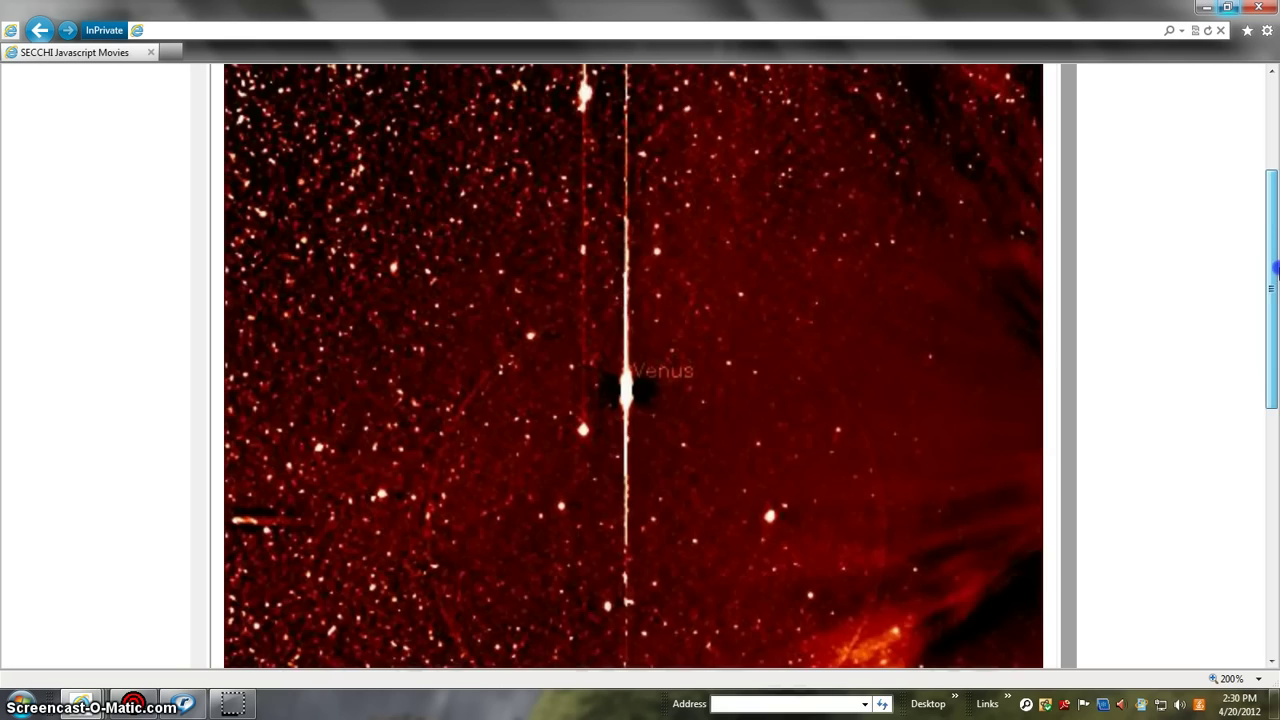
scroll(640, 380, "down", 2)
scroll(640, 380, "down", 2)
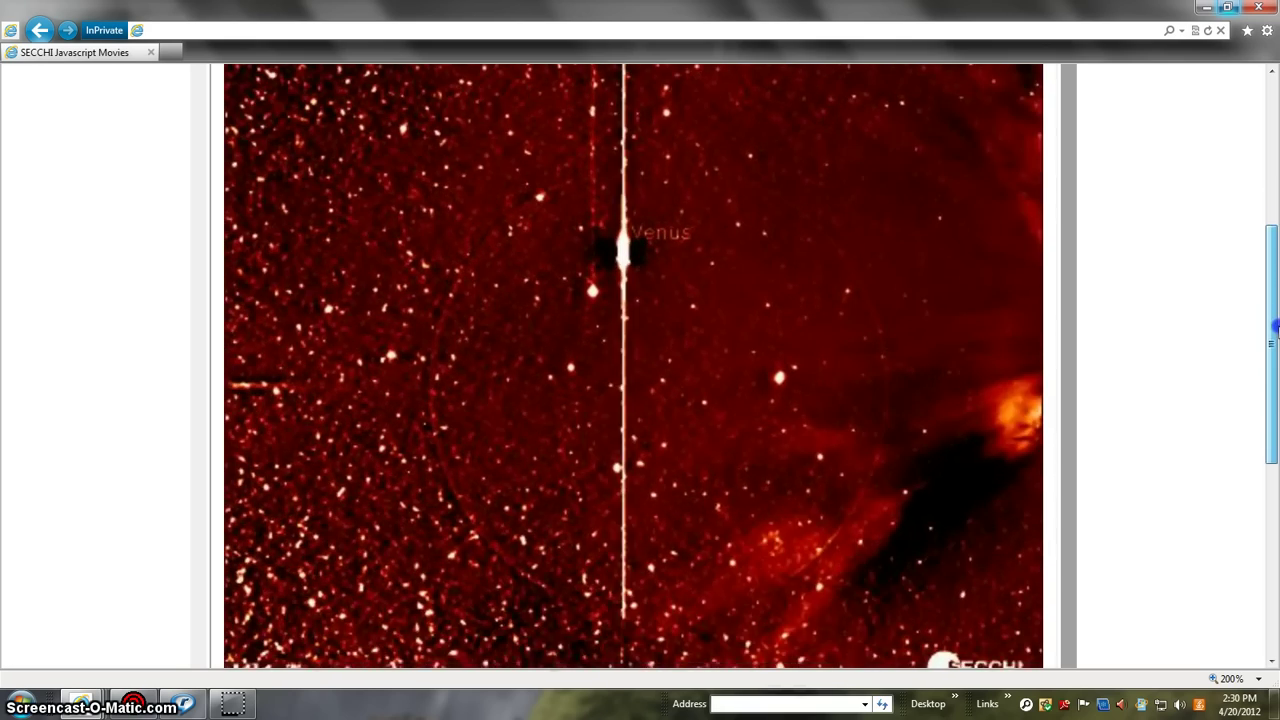
scroll(640, 380, "down", 1)
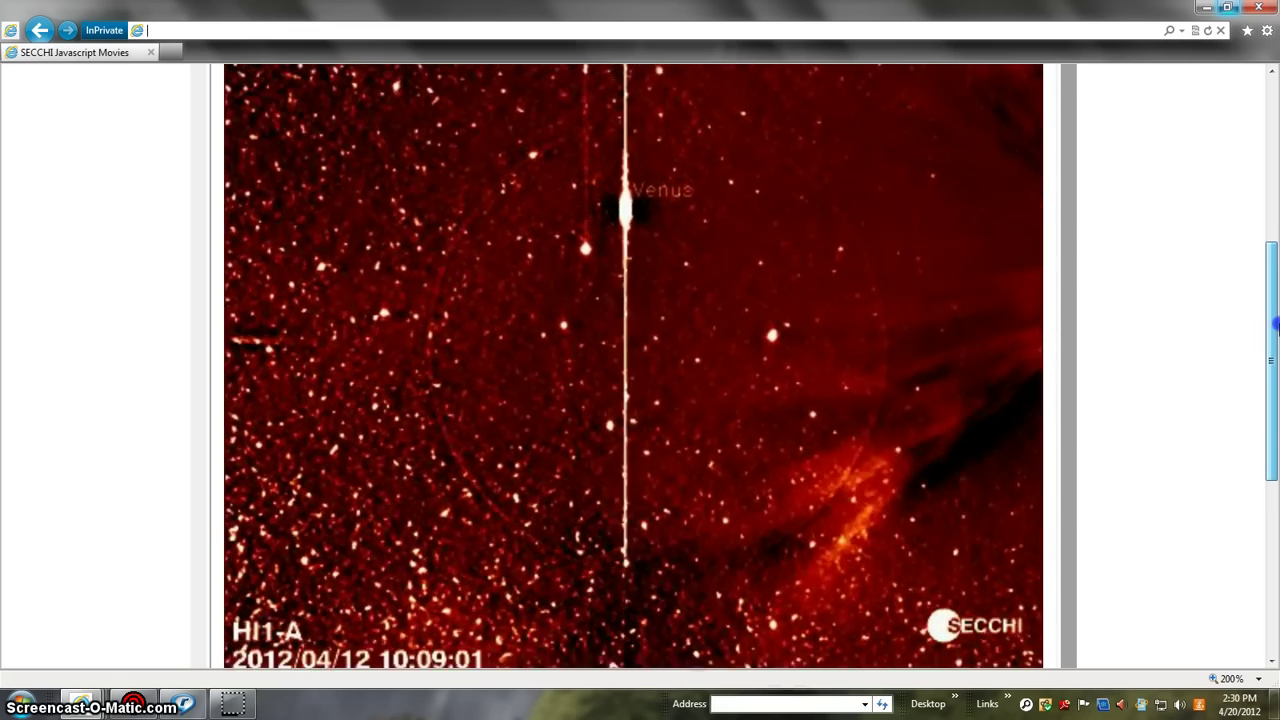
left_click_drag(1274, 345, 1274, 220)
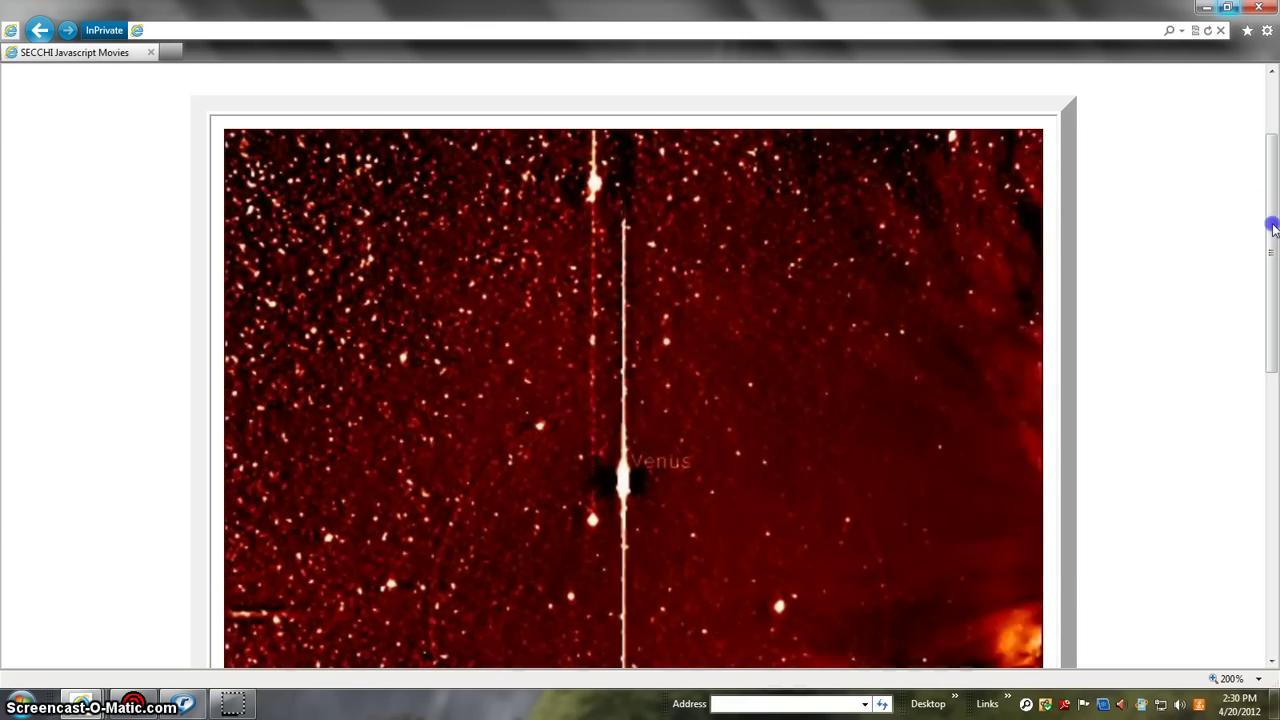
left_click_drag(1272, 228, 1272, 298)
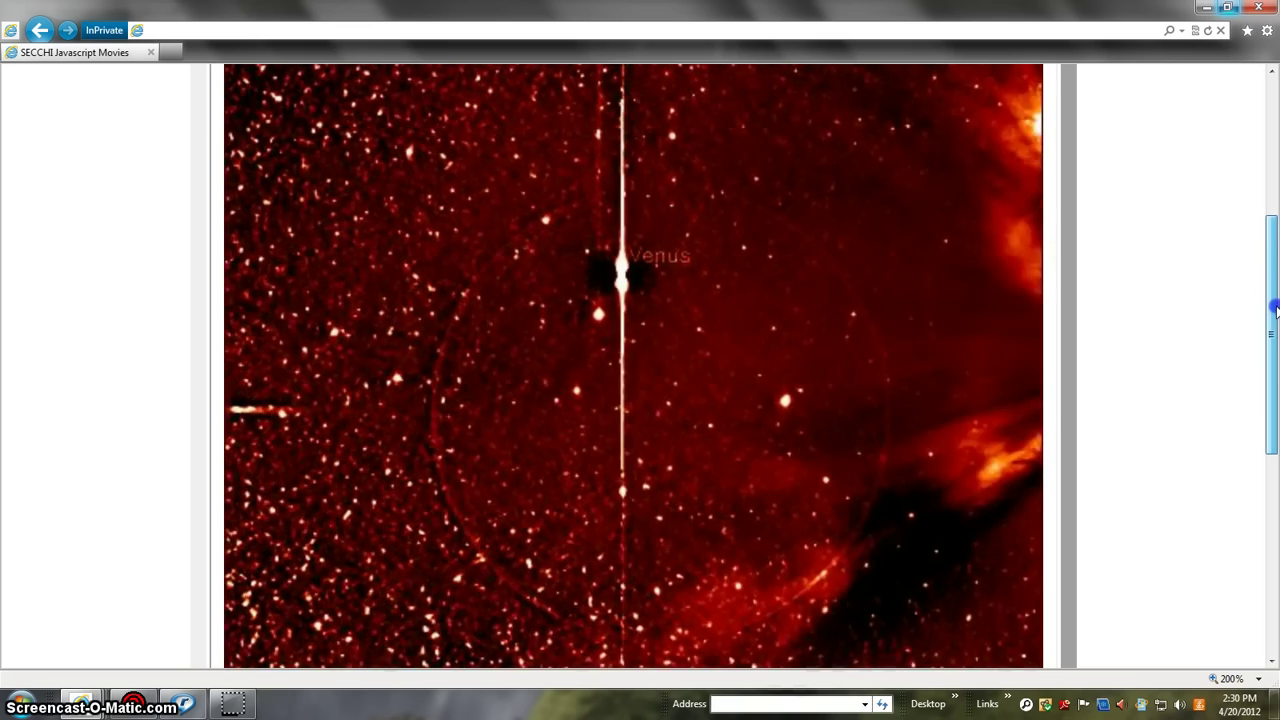
left_click_drag(1272, 298, 1272, 290)
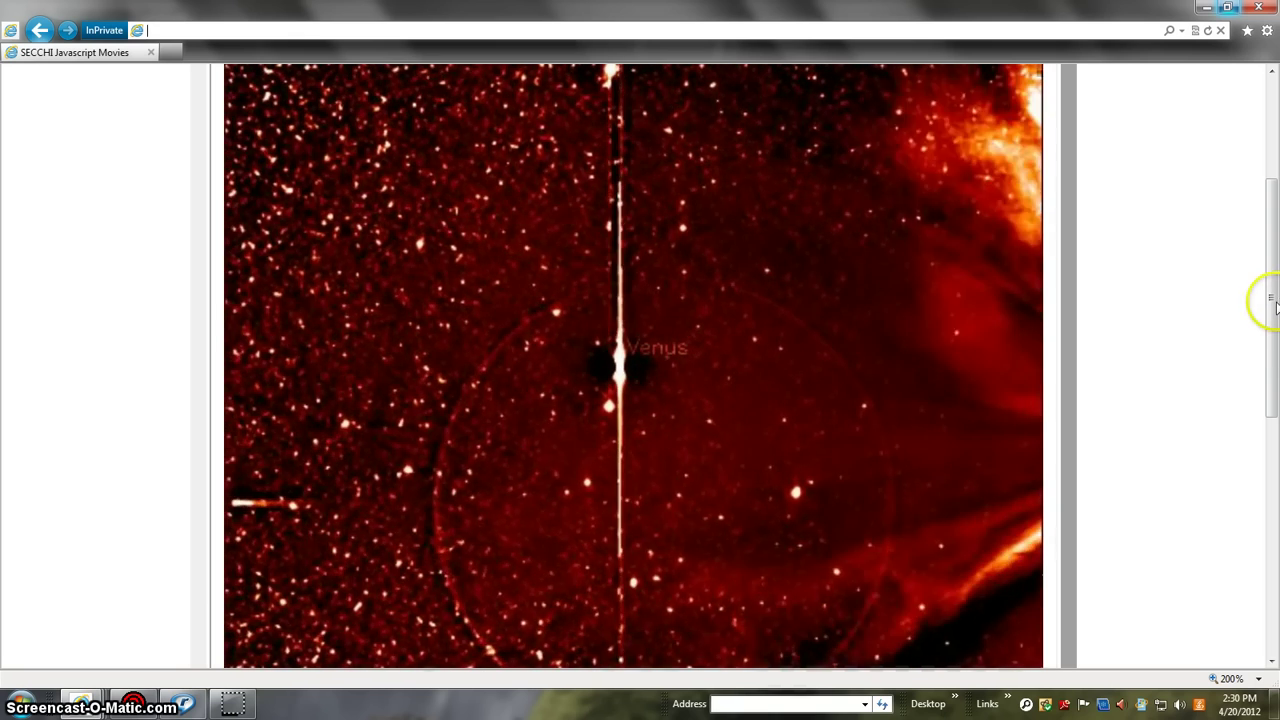
mouse_move(1272, 298)
left_mouse_down()
mouse_move(1275, 248)
mouse_move(1275, 278)
left_mouse_up()
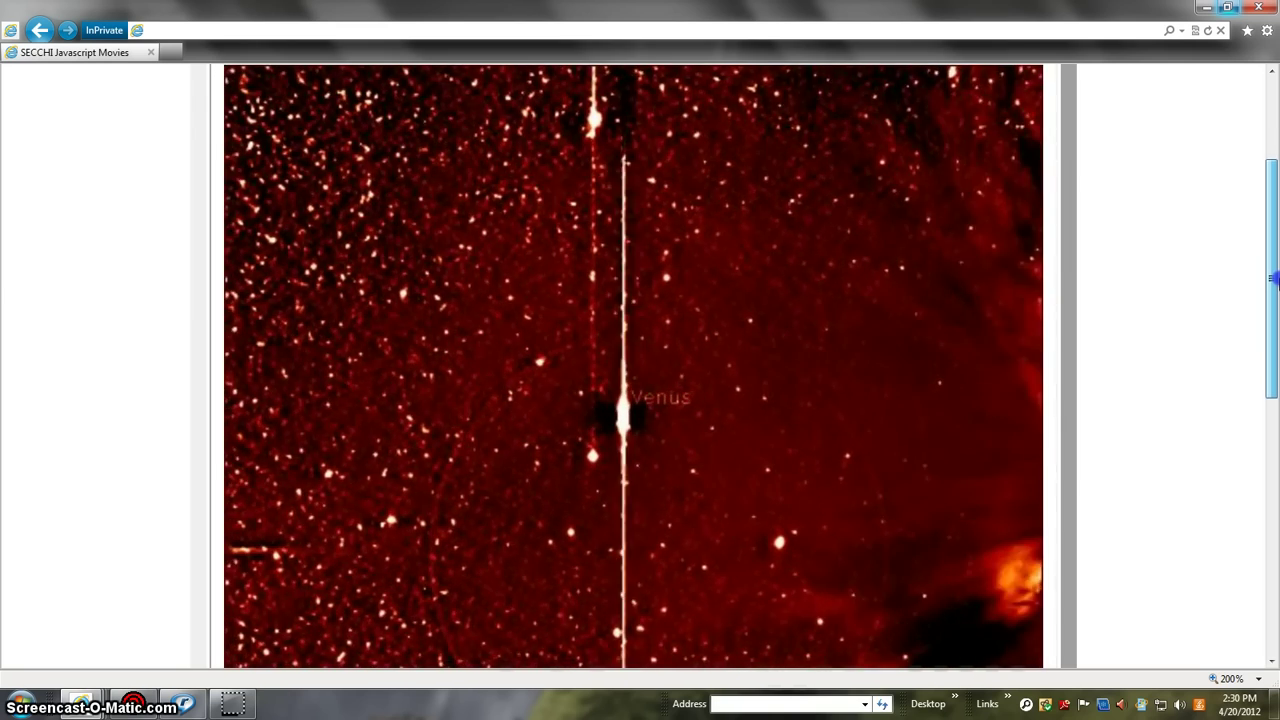
left_click_drag(1272, 278, 1272, 368)
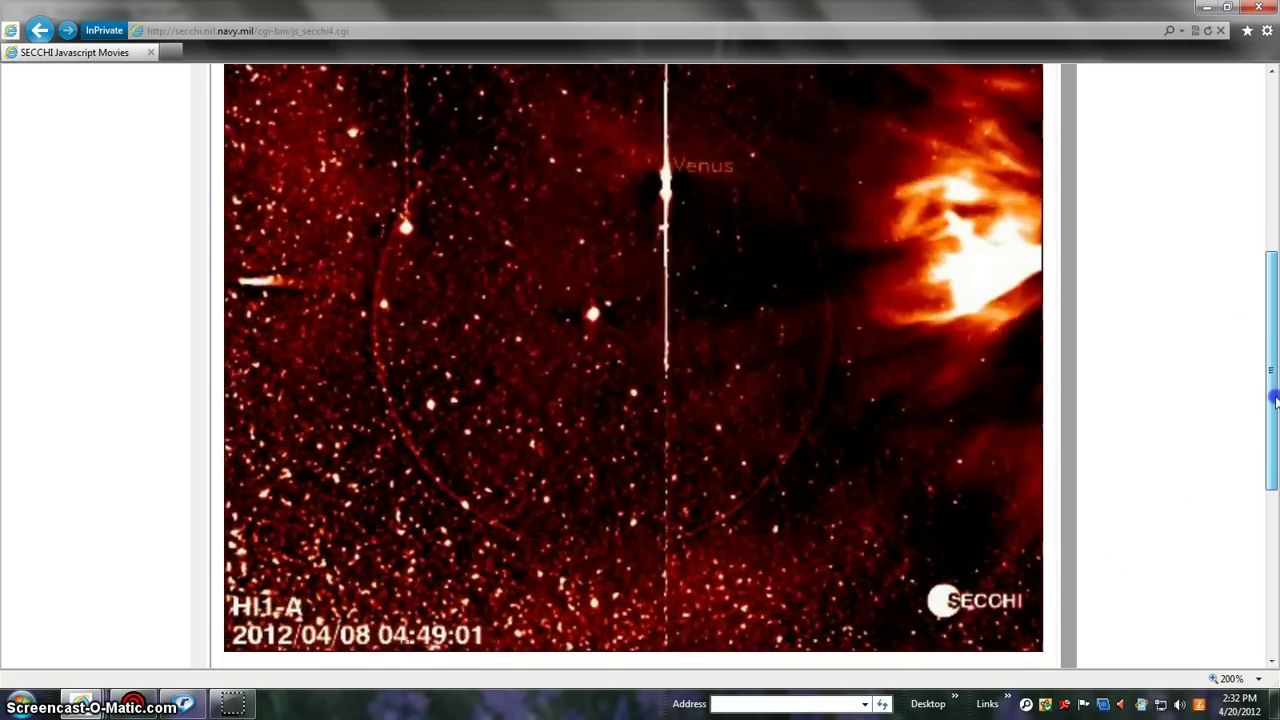
left_click_drag(1272, 390, 1272, 392)
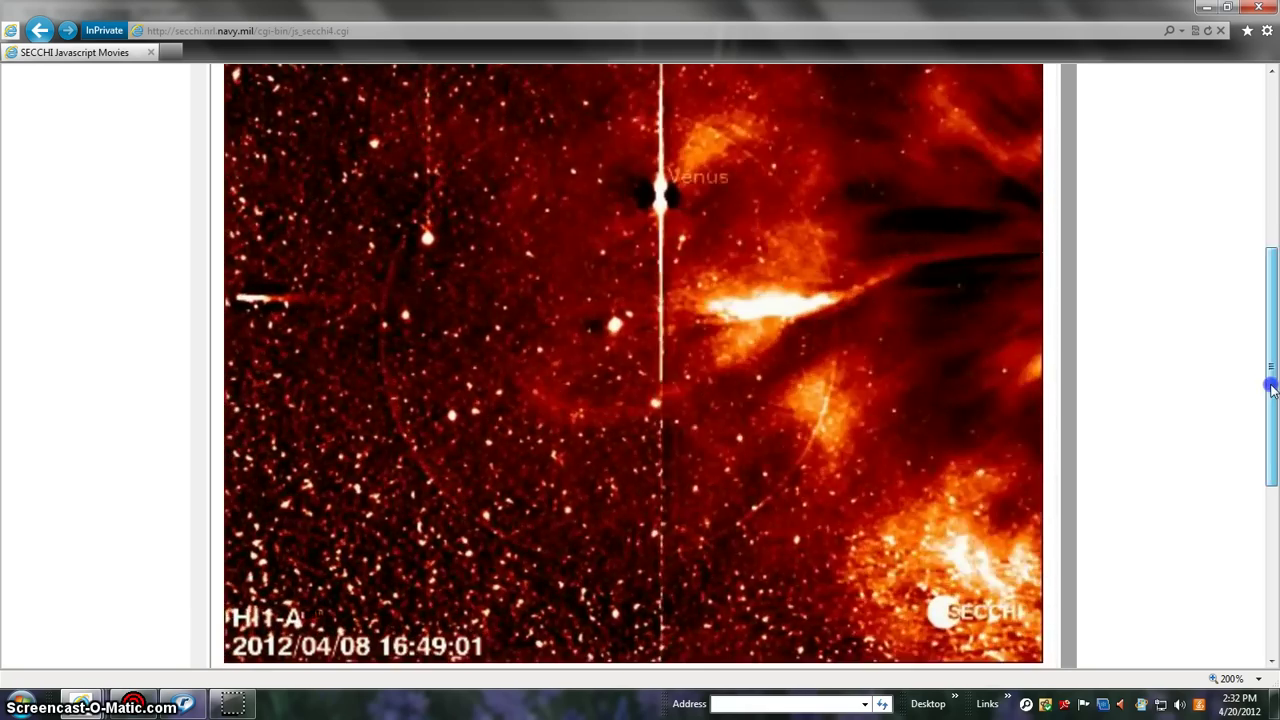
left_click_drag(1272, 392, 1270, 398)
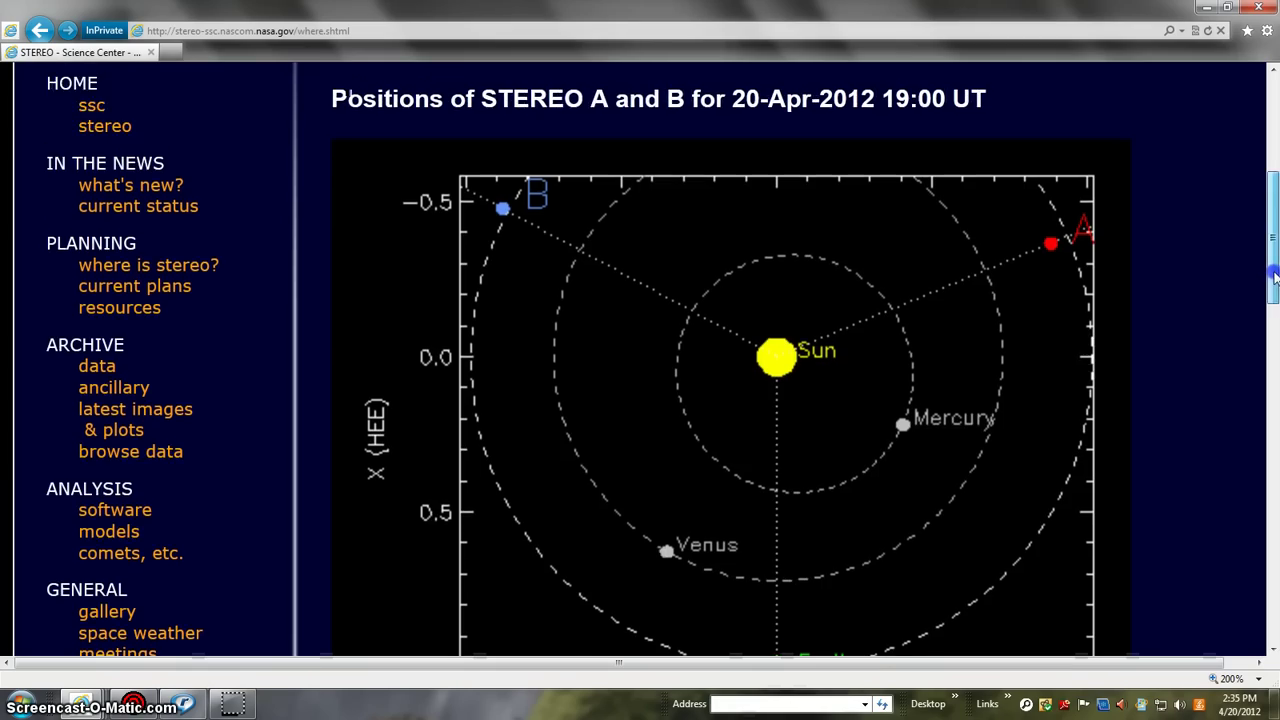
mouse_move(1273, 280)
left_mouse_down()
mouse_move(1273, 260)
mouse_move(1273, 300)
left_mouse_up()
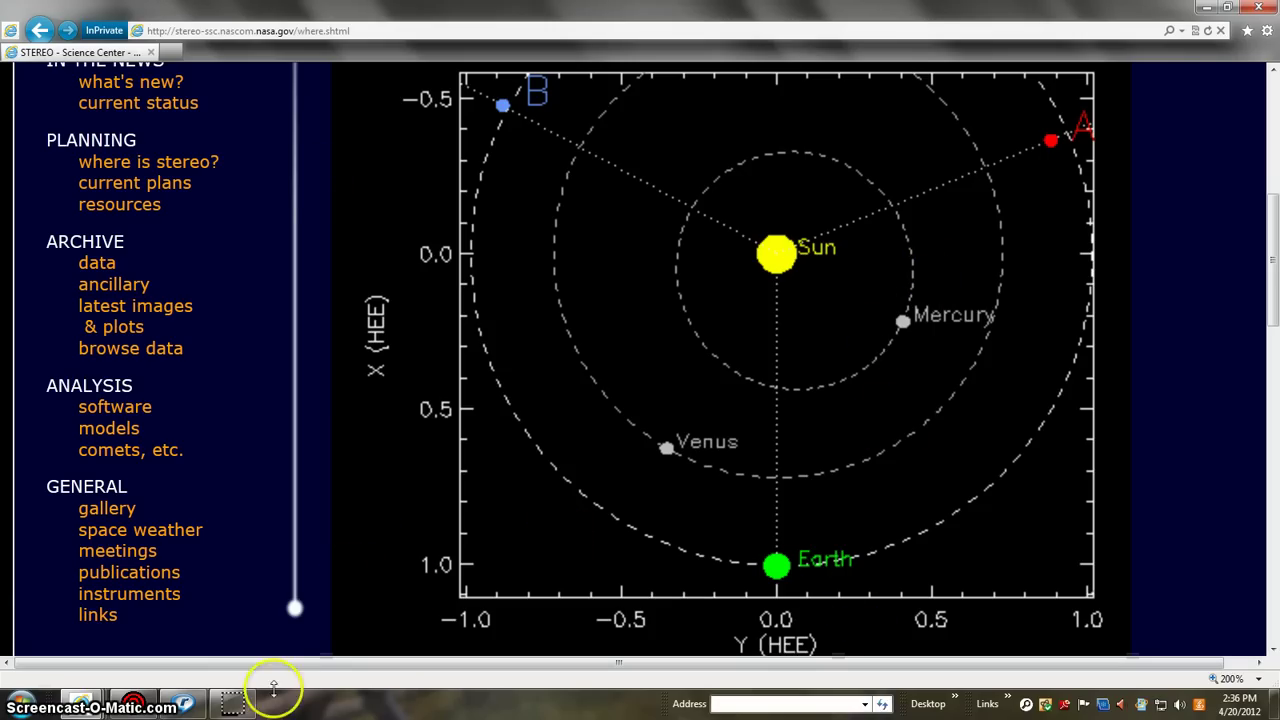
- Switch to the window showing the latest SECCHI beacon images page
left_click(234, 705)
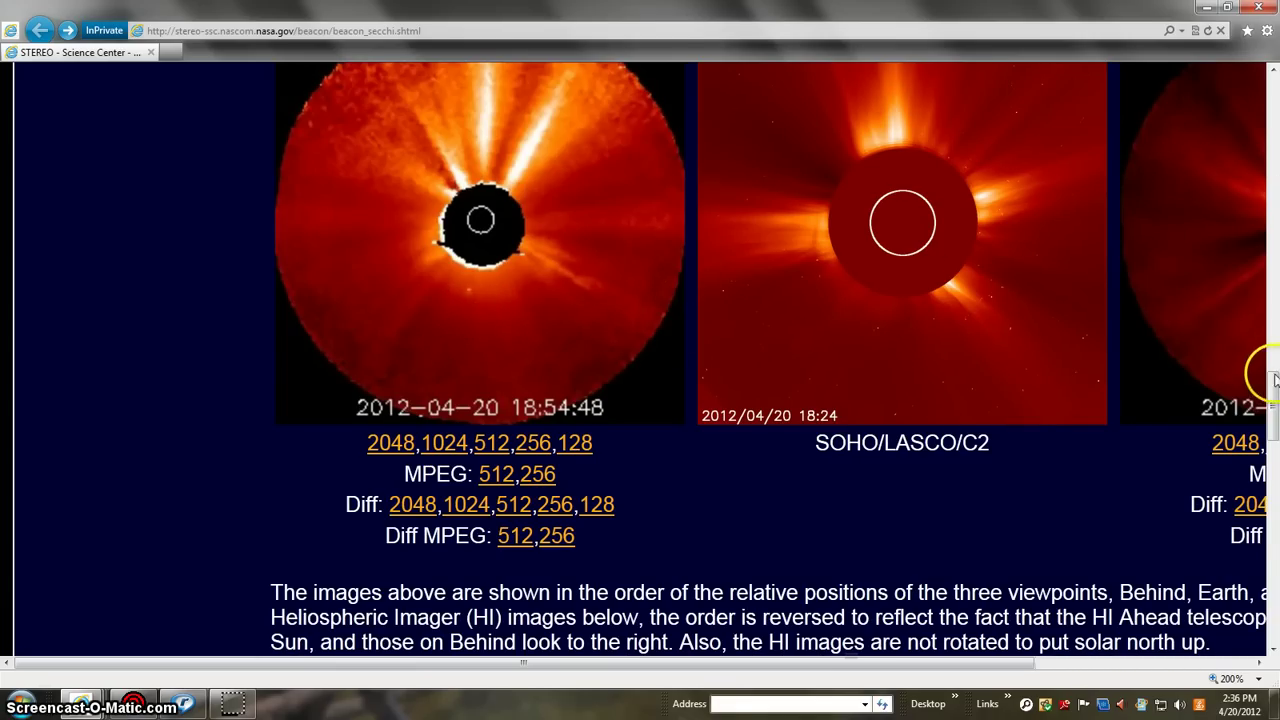
left_click_drag(1273, 385, 1273, 465)
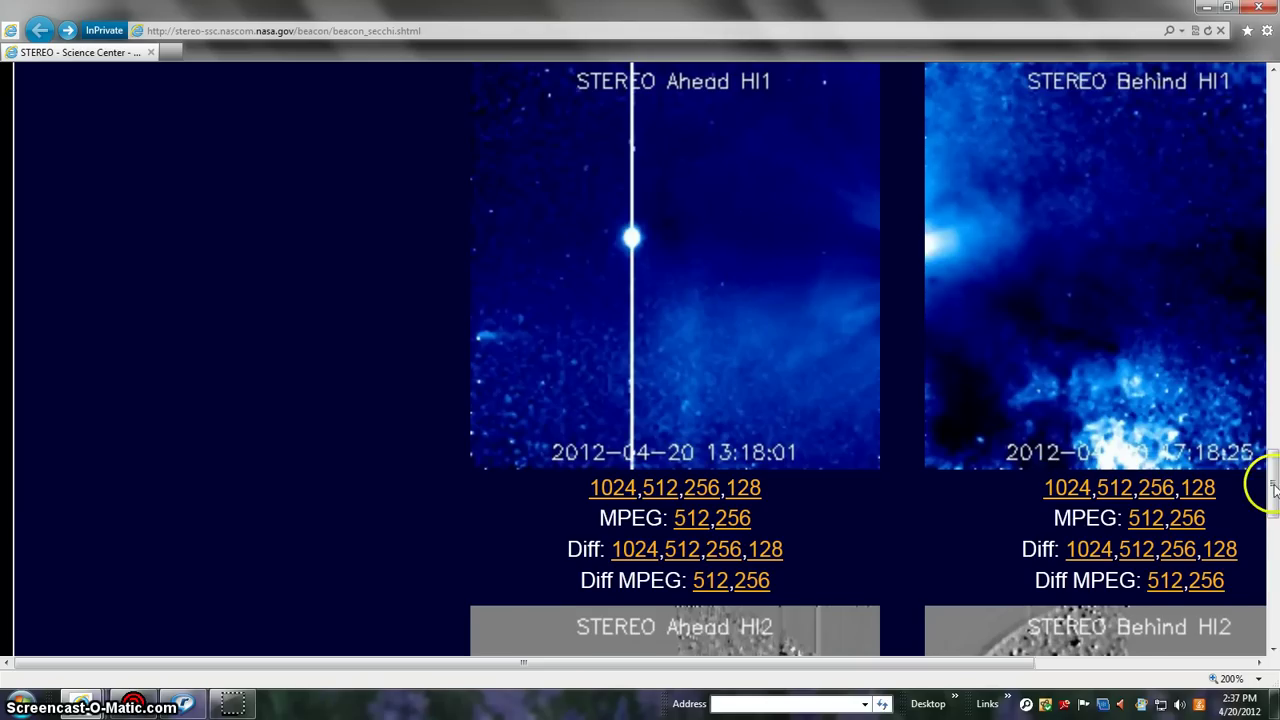
left_click_drag(1273, 487, 1273, 540)
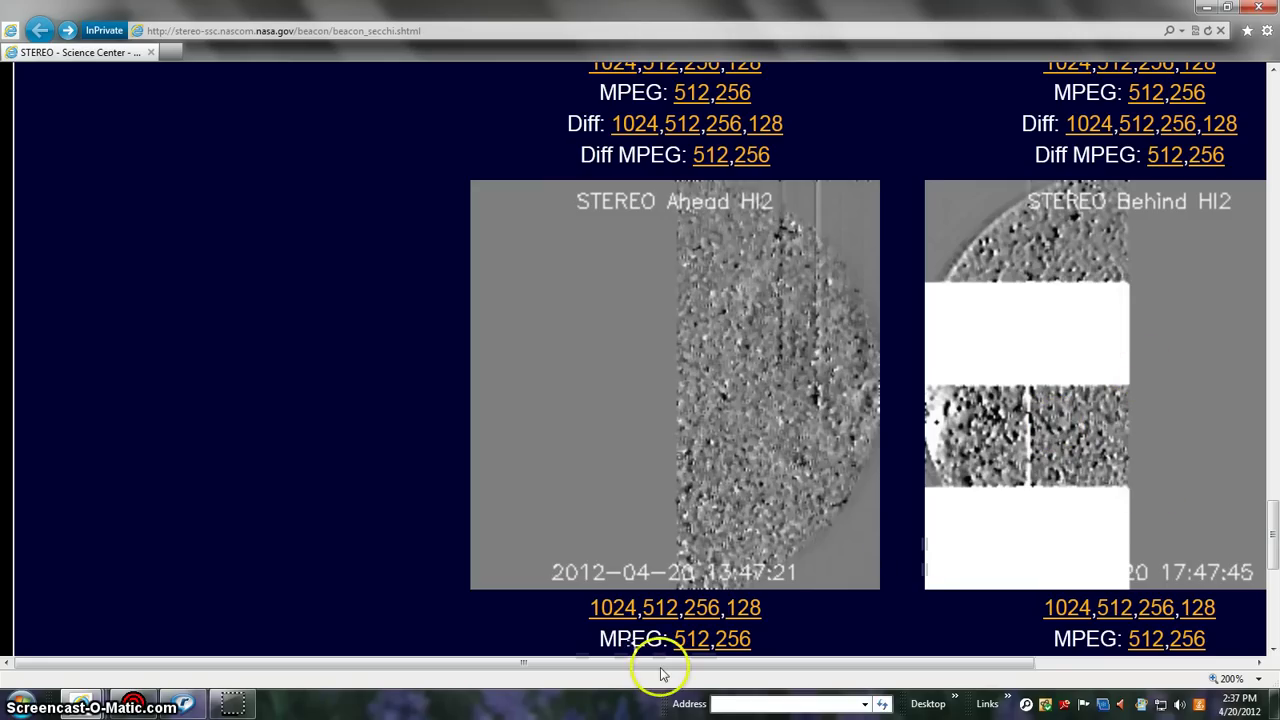
left_click_drag(665, 672, 776, 672)
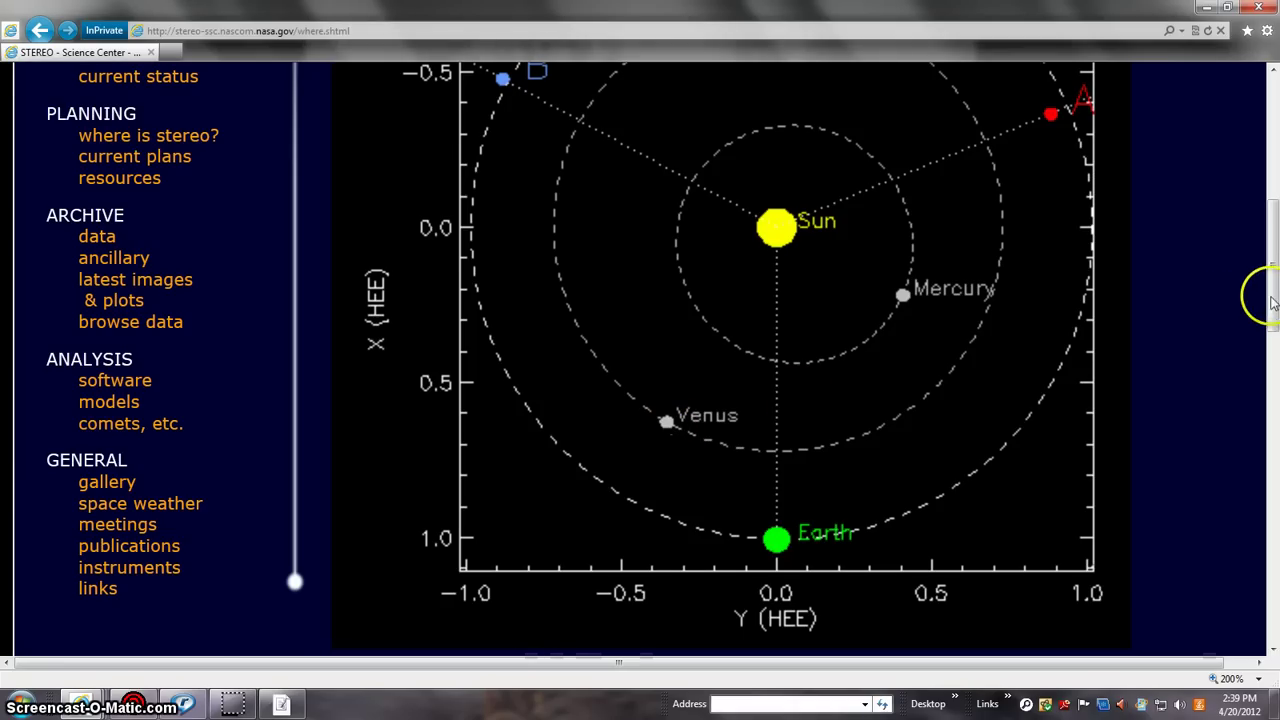
scroll(1260, 295, "up", 2)
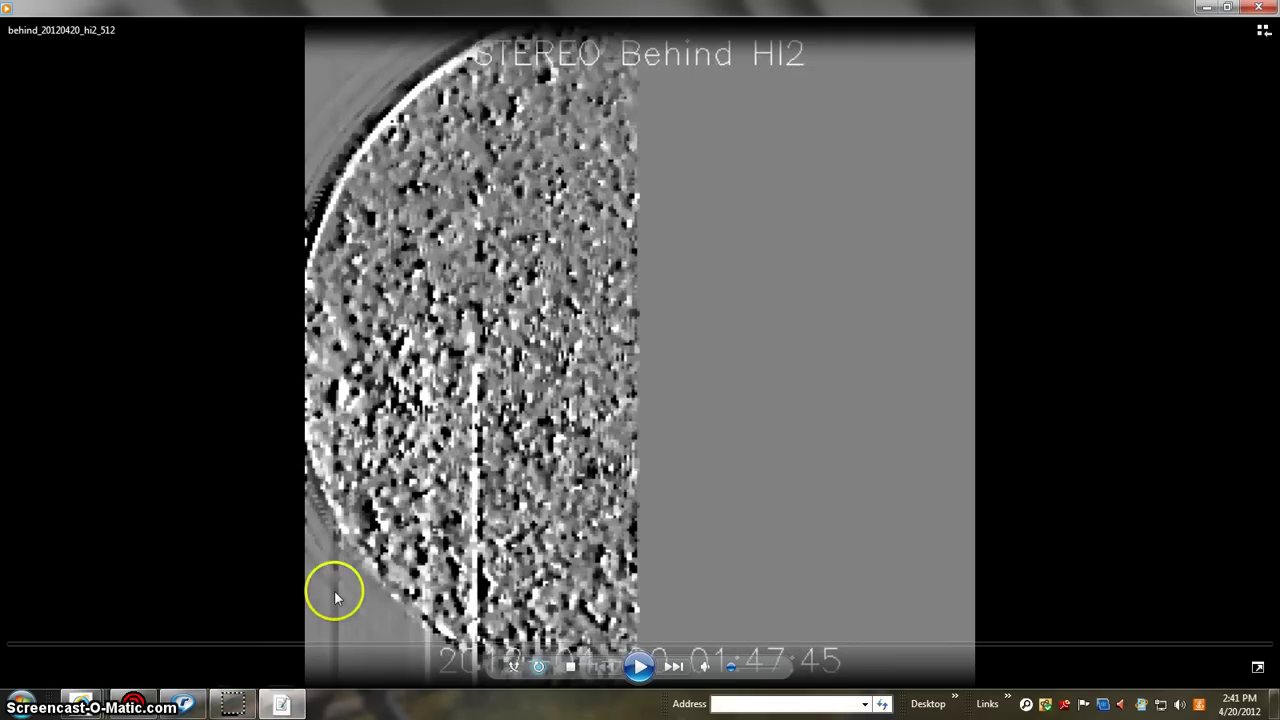
- Return to the Internet Explorer window with the STEREO A and B orbit chart
left_click(237, 704)
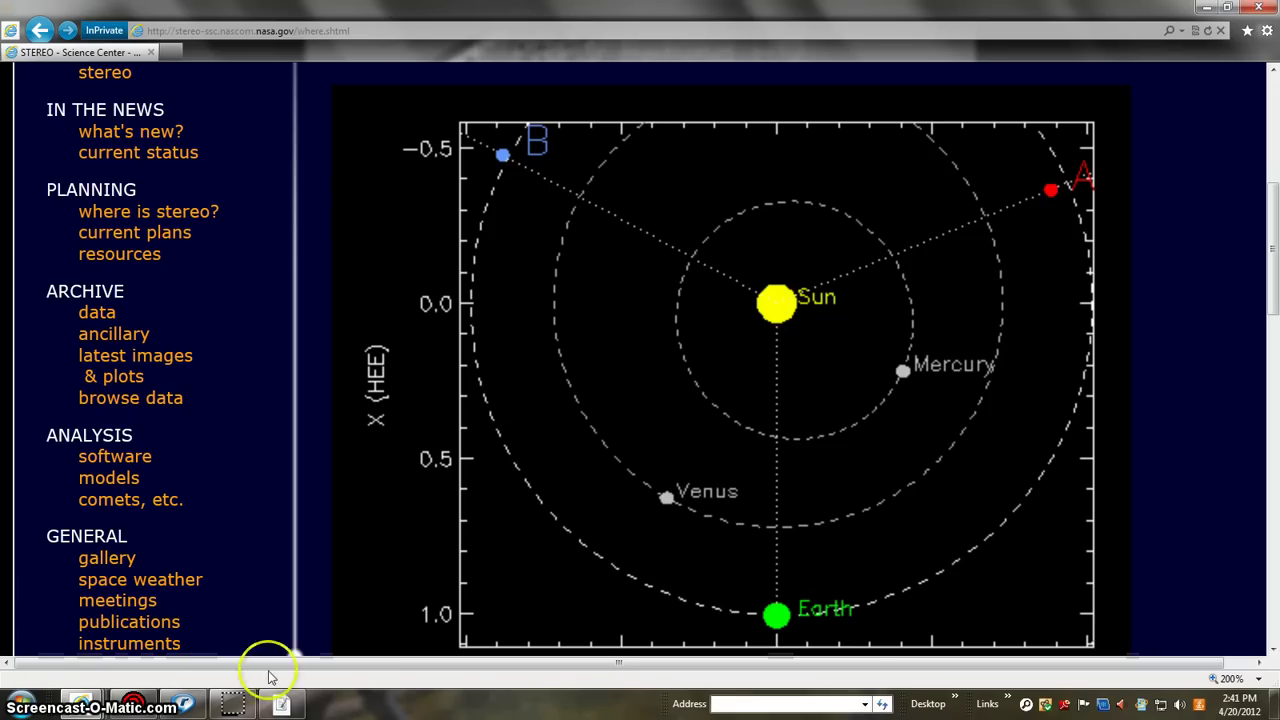
- Bring the HI2 Behind movie window back to the front
left_click(235, 705)
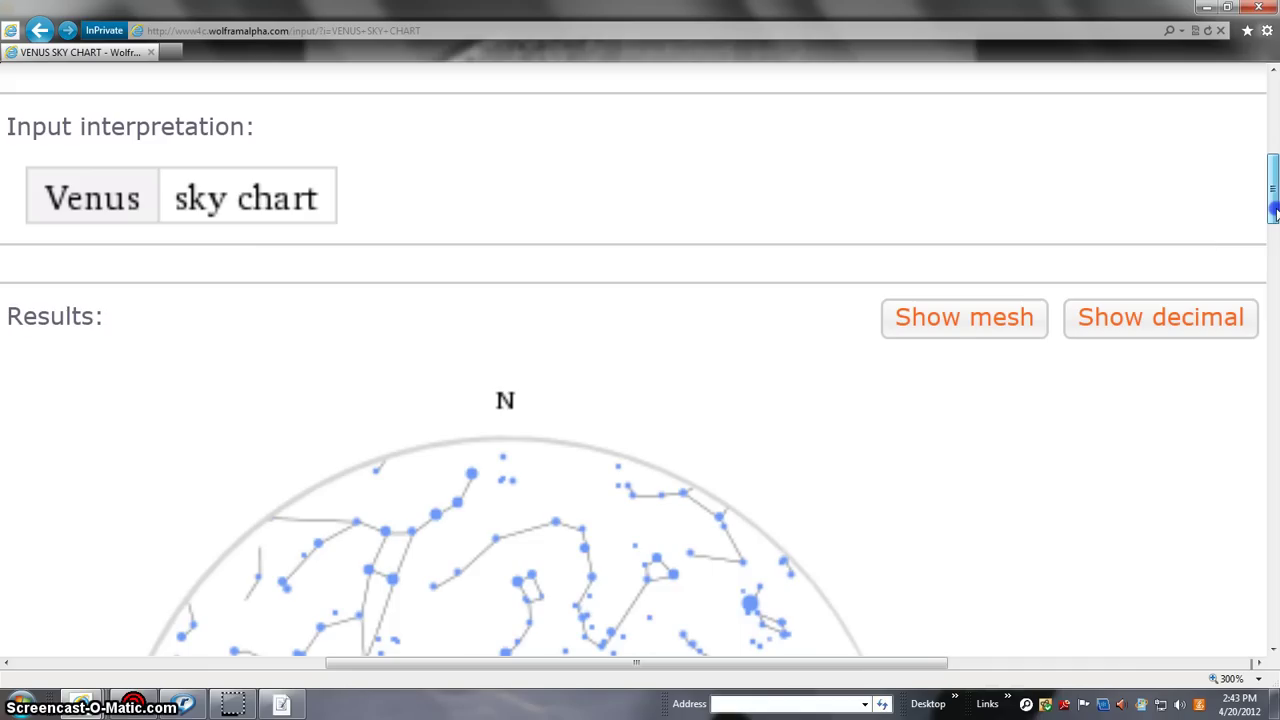
mouse_move(1273, 207)
left_mouse_down()
mouse_move(1273, 268)
mouse_move(1273, 248)
left_mouse_up()
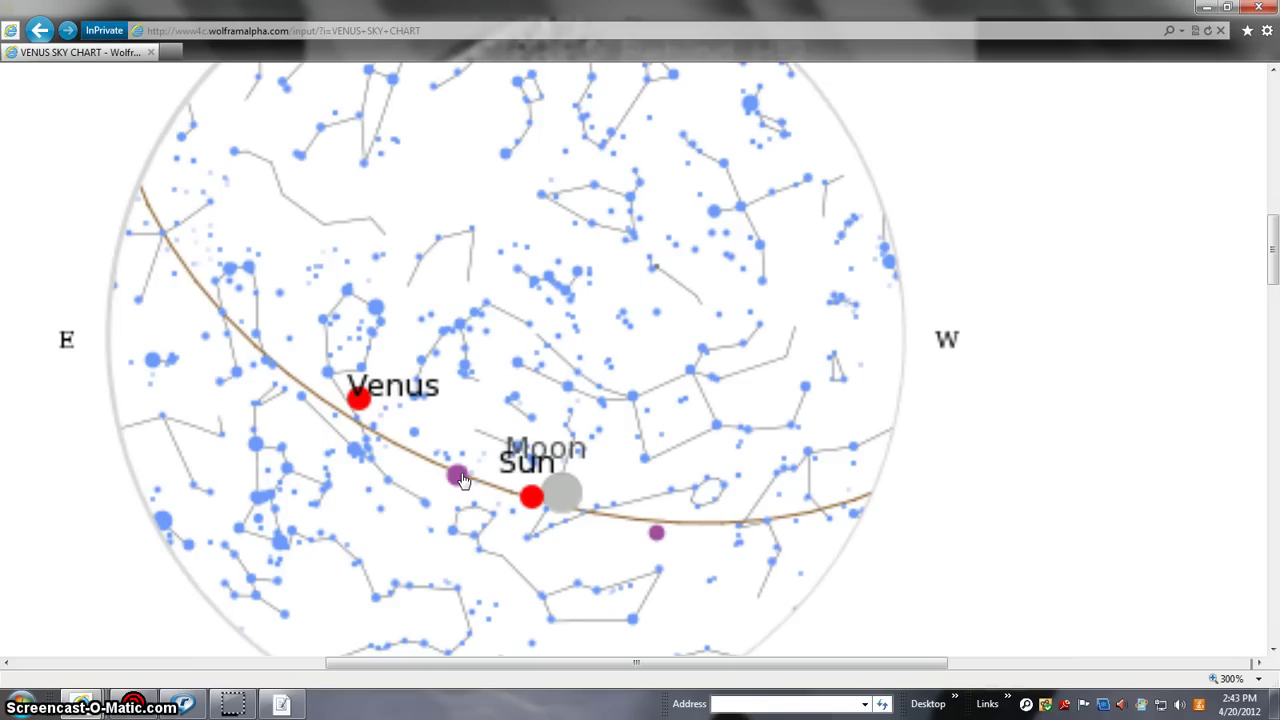
- On the Wolfram Alpha sky chart, identify the purple dot near Venus as Jupiter and check the Sun marker
left_click(458, 476)
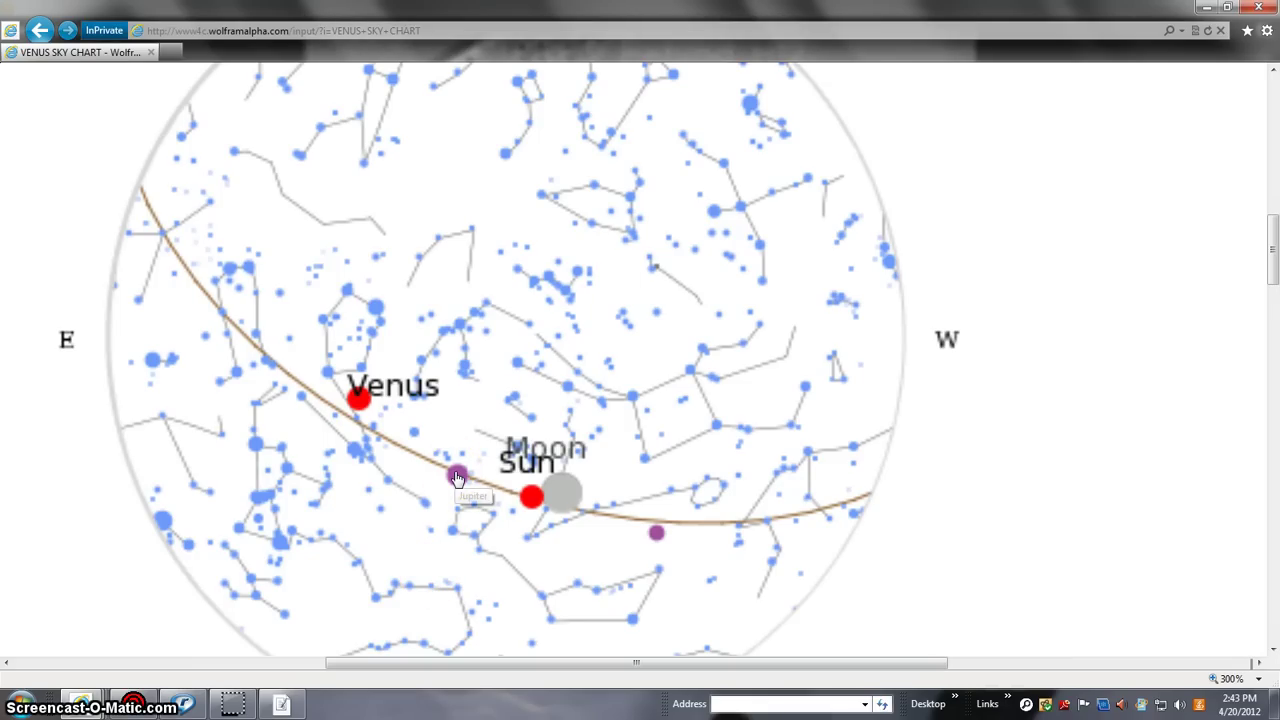
left_click(460, 480)
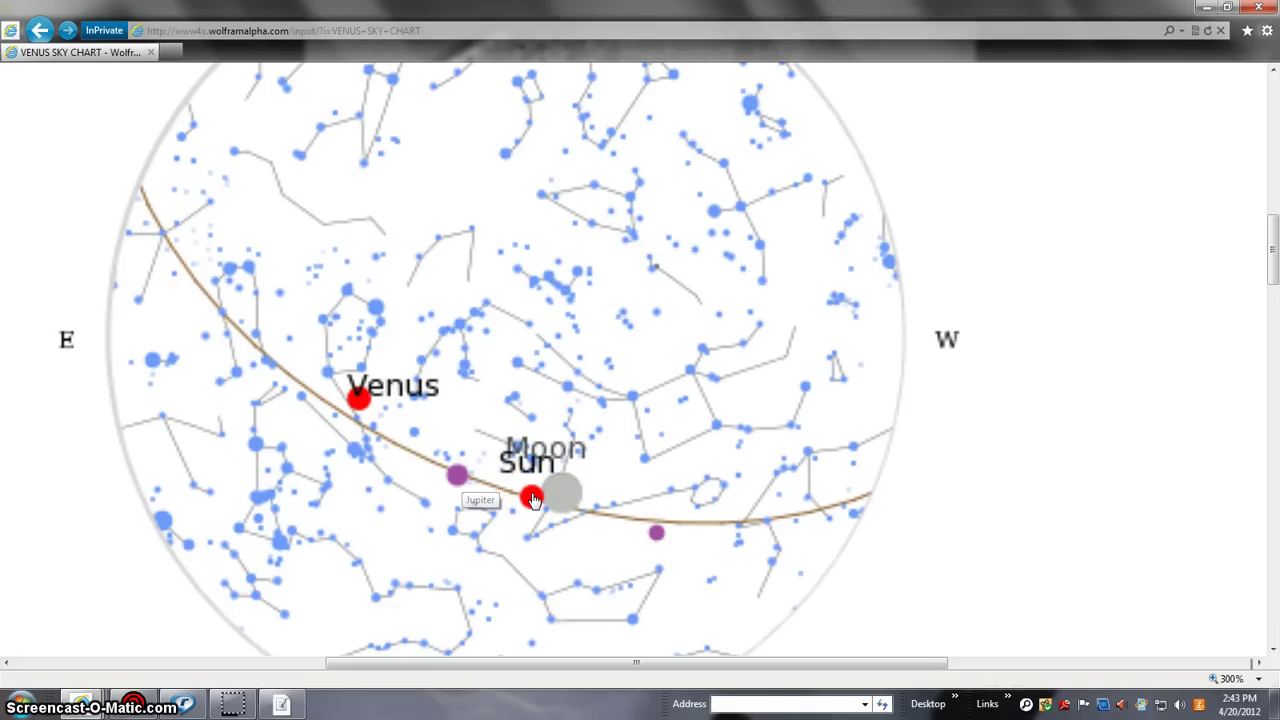
left_click(532, 500)
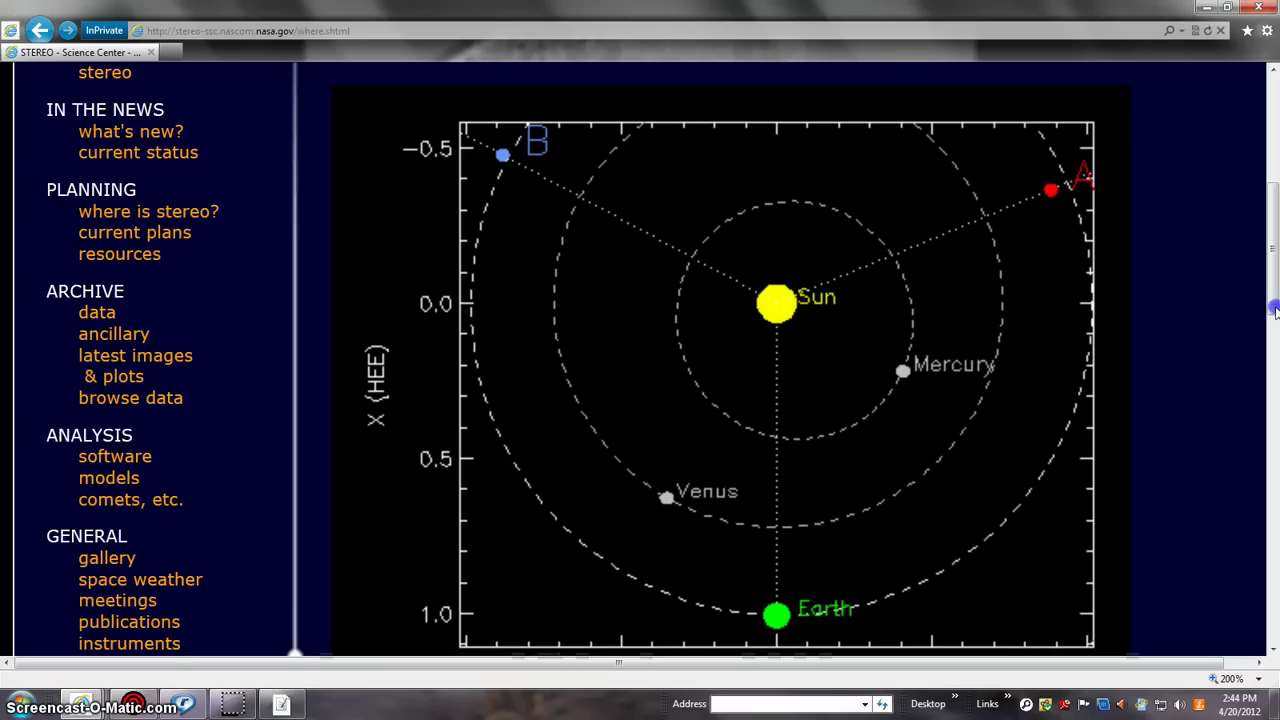
scroll(700, 400, "up", 2)
left_click_drag(1273, 285, 1273, 260)
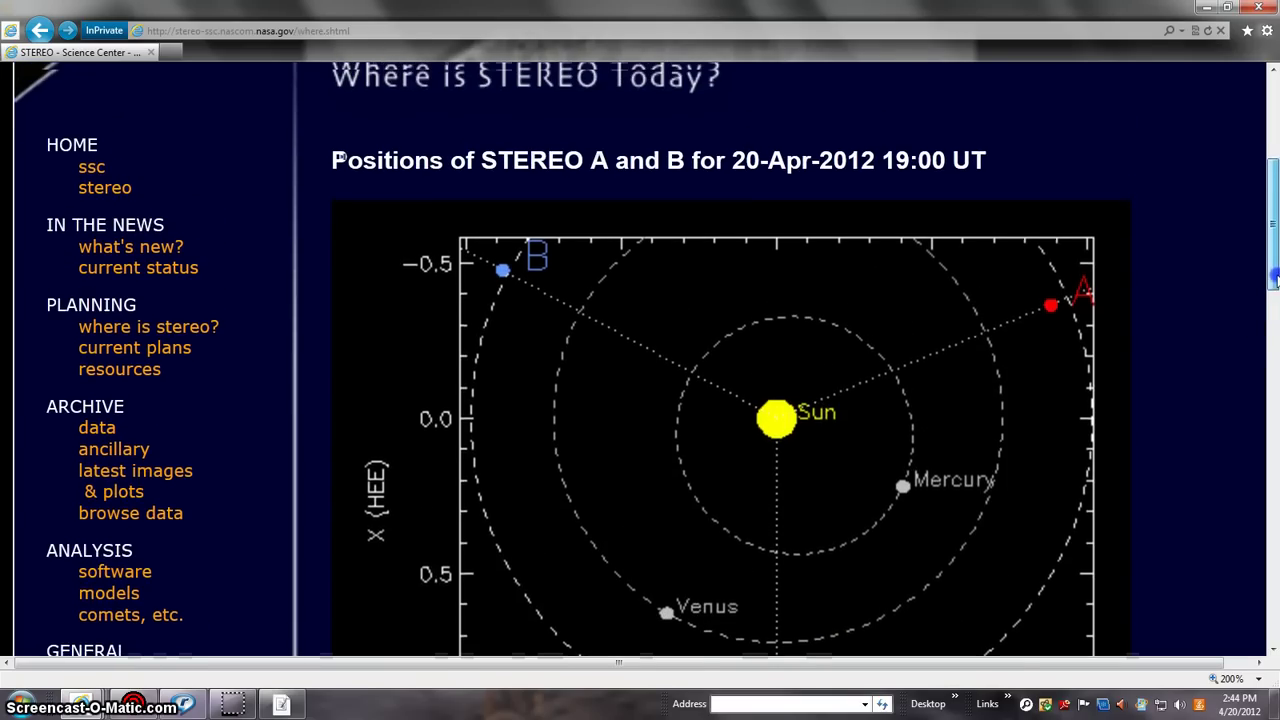
- Switch back to the SECCHI Javascript Movies window with the HI1-A movie
left_click(232, 705)
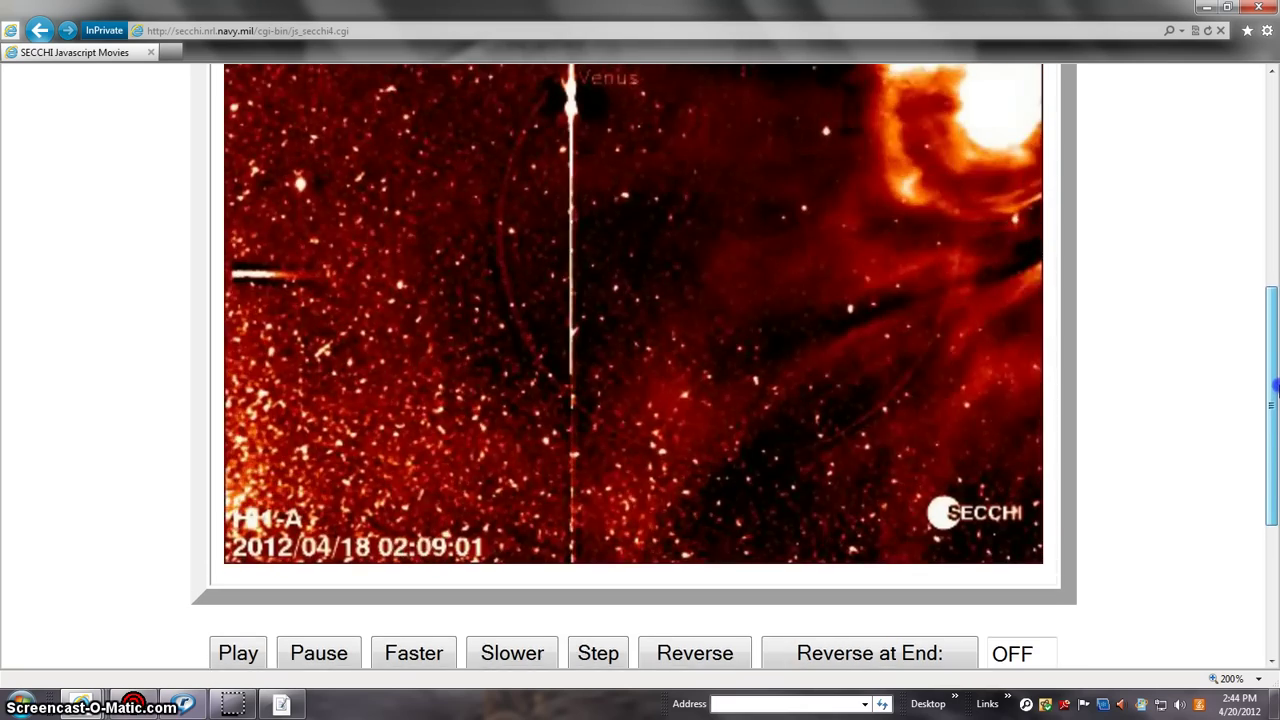
mouse_move(1273, 400)
left_mouse_down()
mouse_move(1273, 345)
mouse_move(1273, 362)
left_mouse_up()
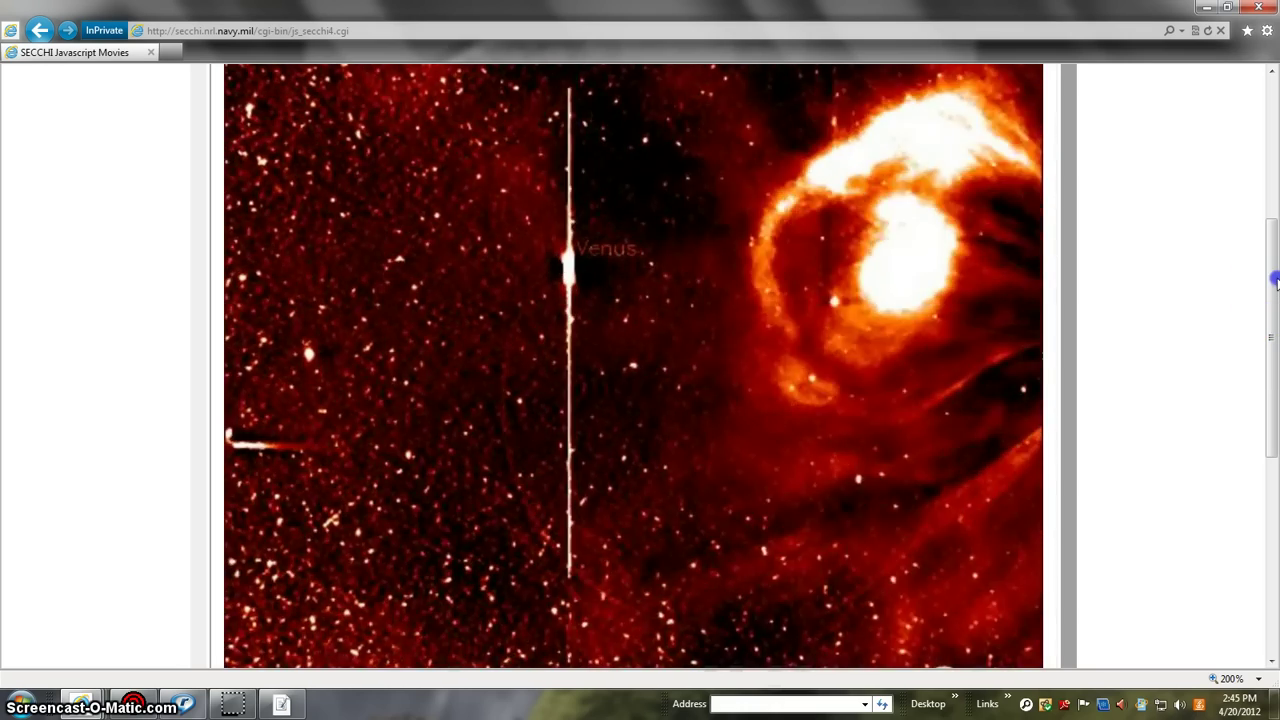
mouse_move(1272, 290)
left_mouse_down()
mouse_move(1273, 308)
mouse_move(1273, 295)
left_mouse_up()
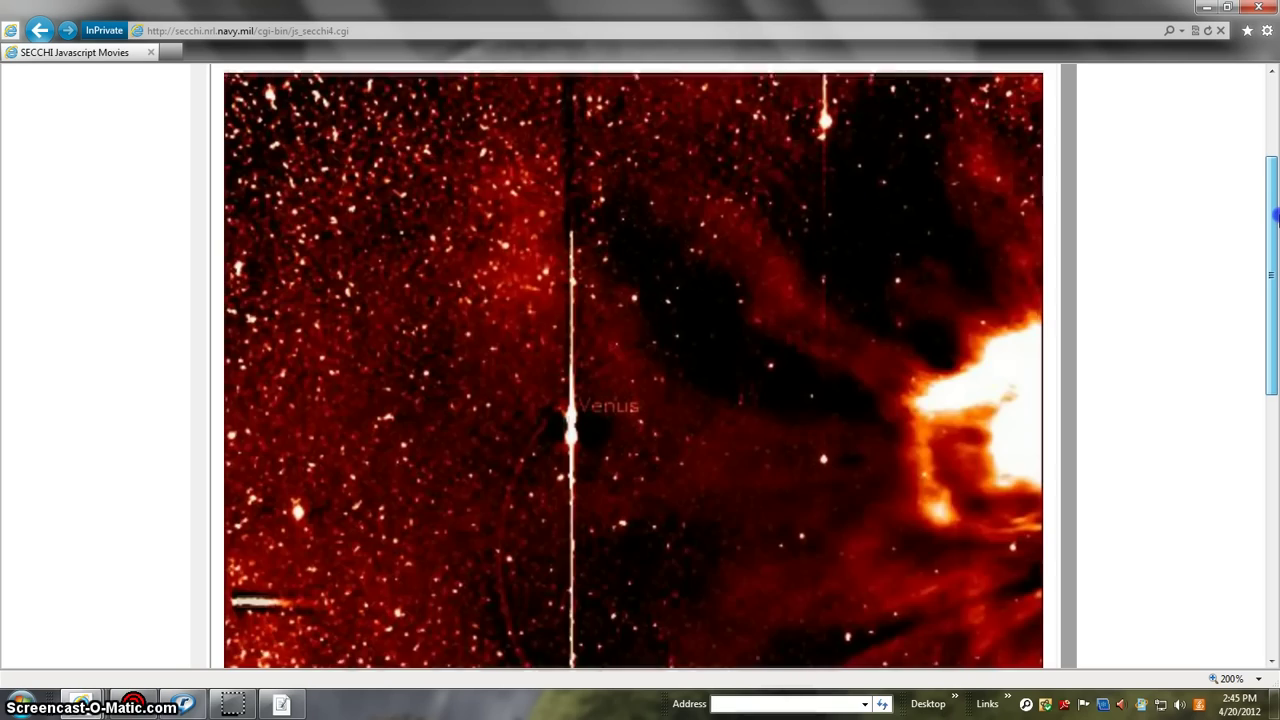
left_click_drag(1273, 295, 1273, 289)
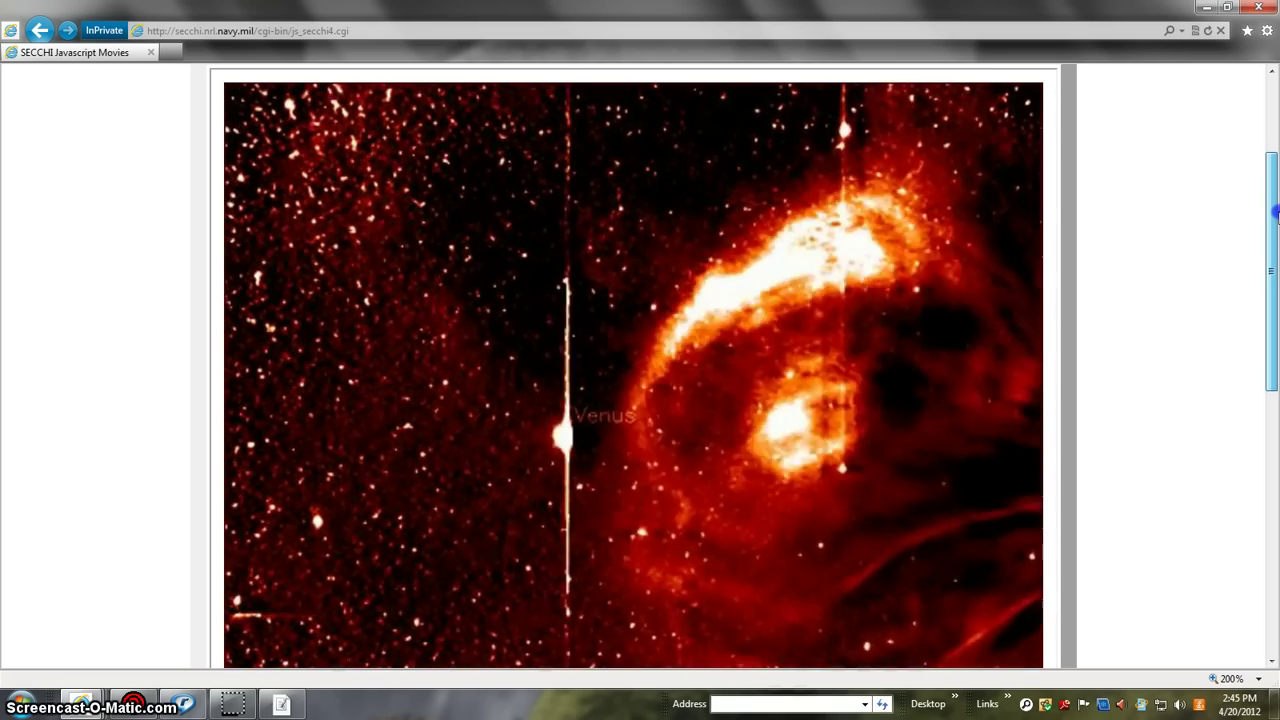